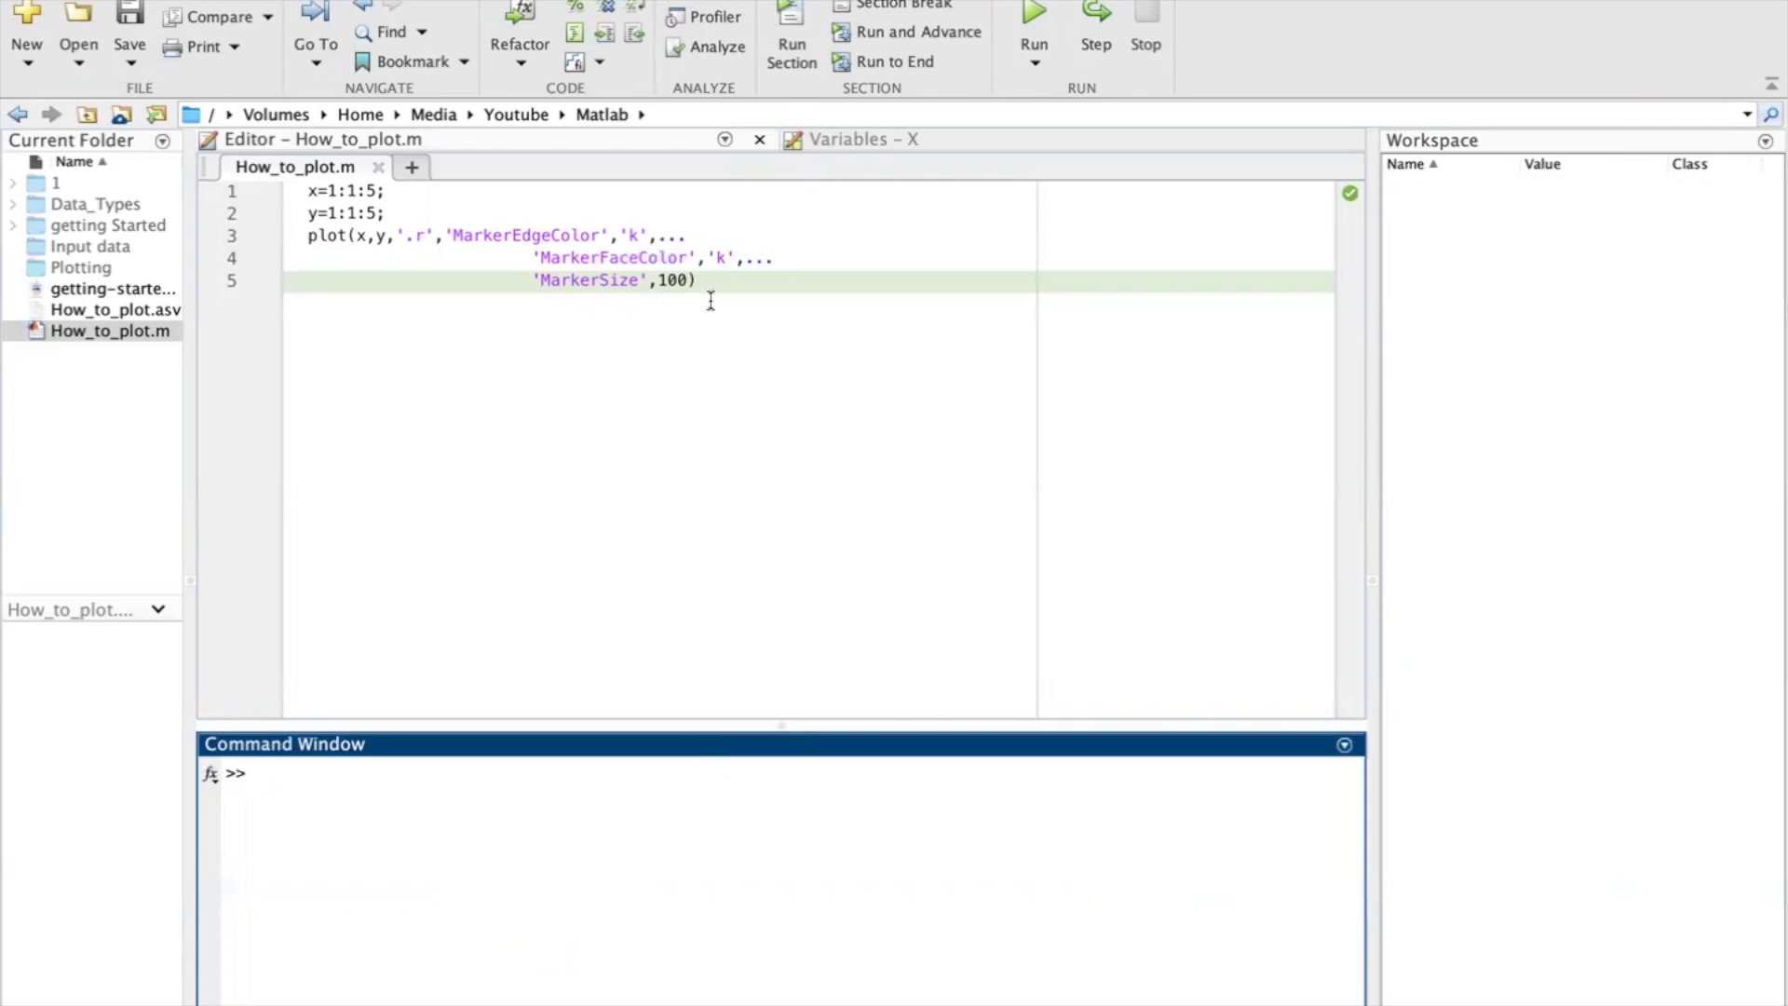
# - Evaluate the whole script to plot five large black dots from (1,1) to (5,5), then open the figure's File menu
pyautogui.moveTo(757, 281); pyautogui.dragTo(264, 175)
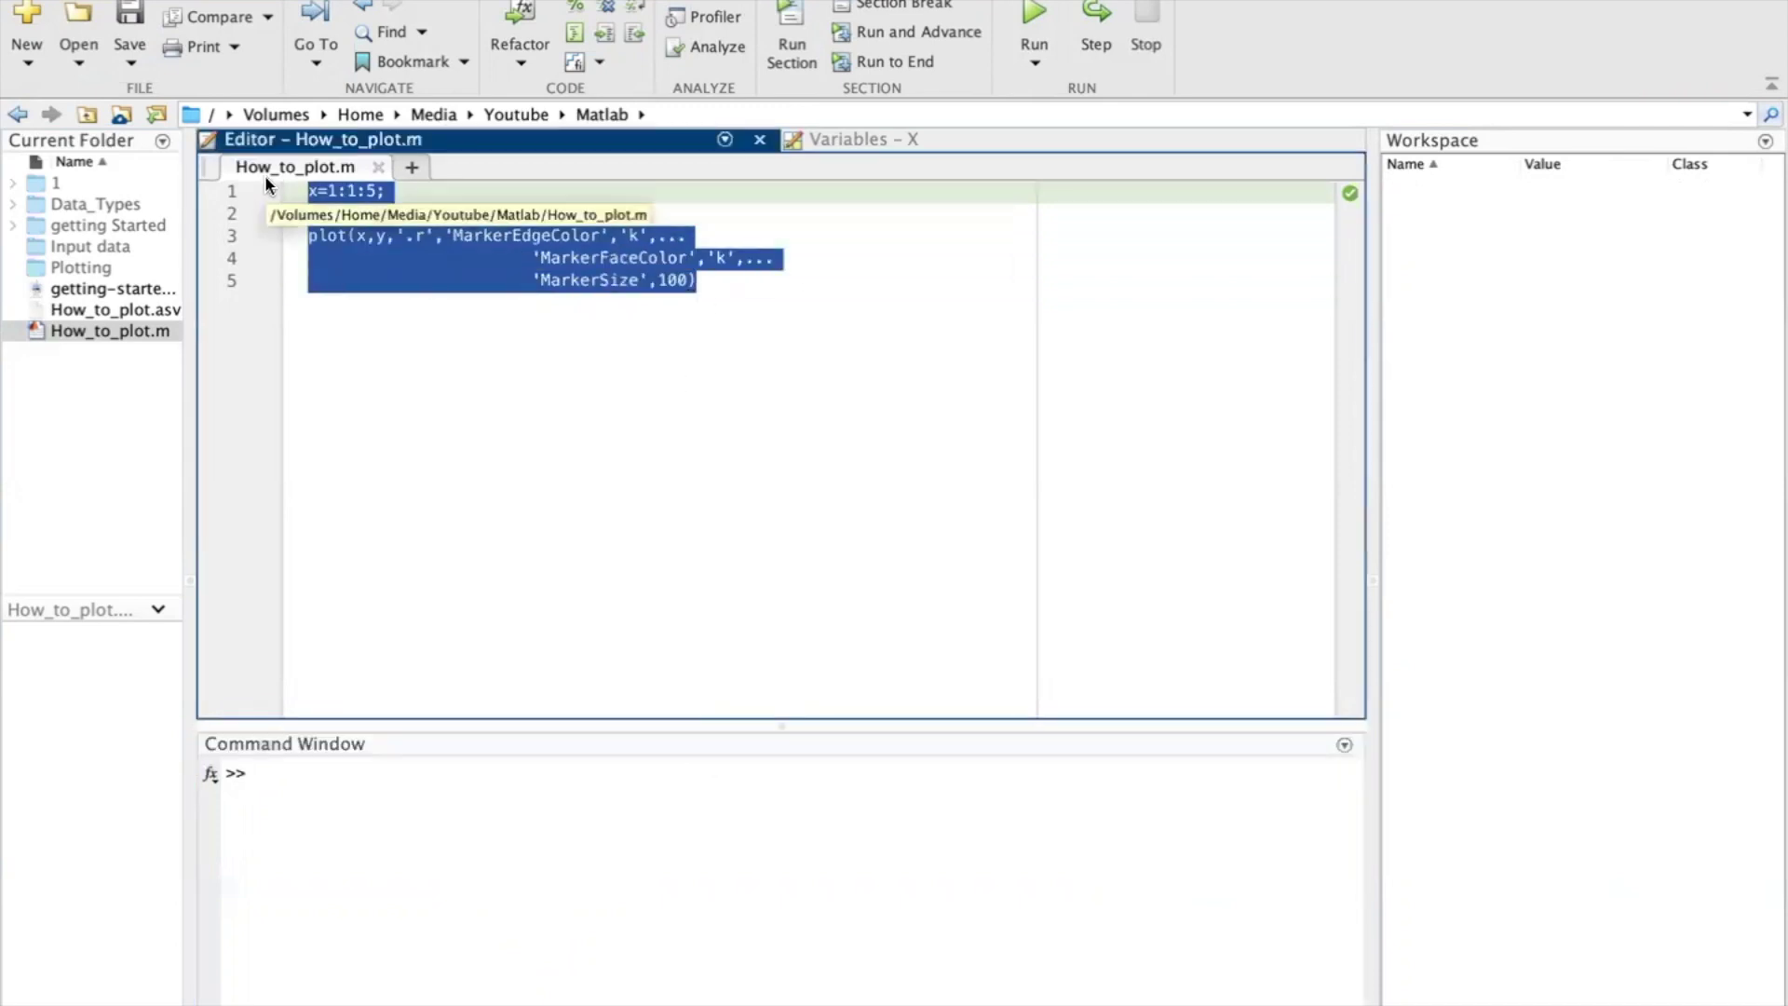
pyautogui.press('F9')
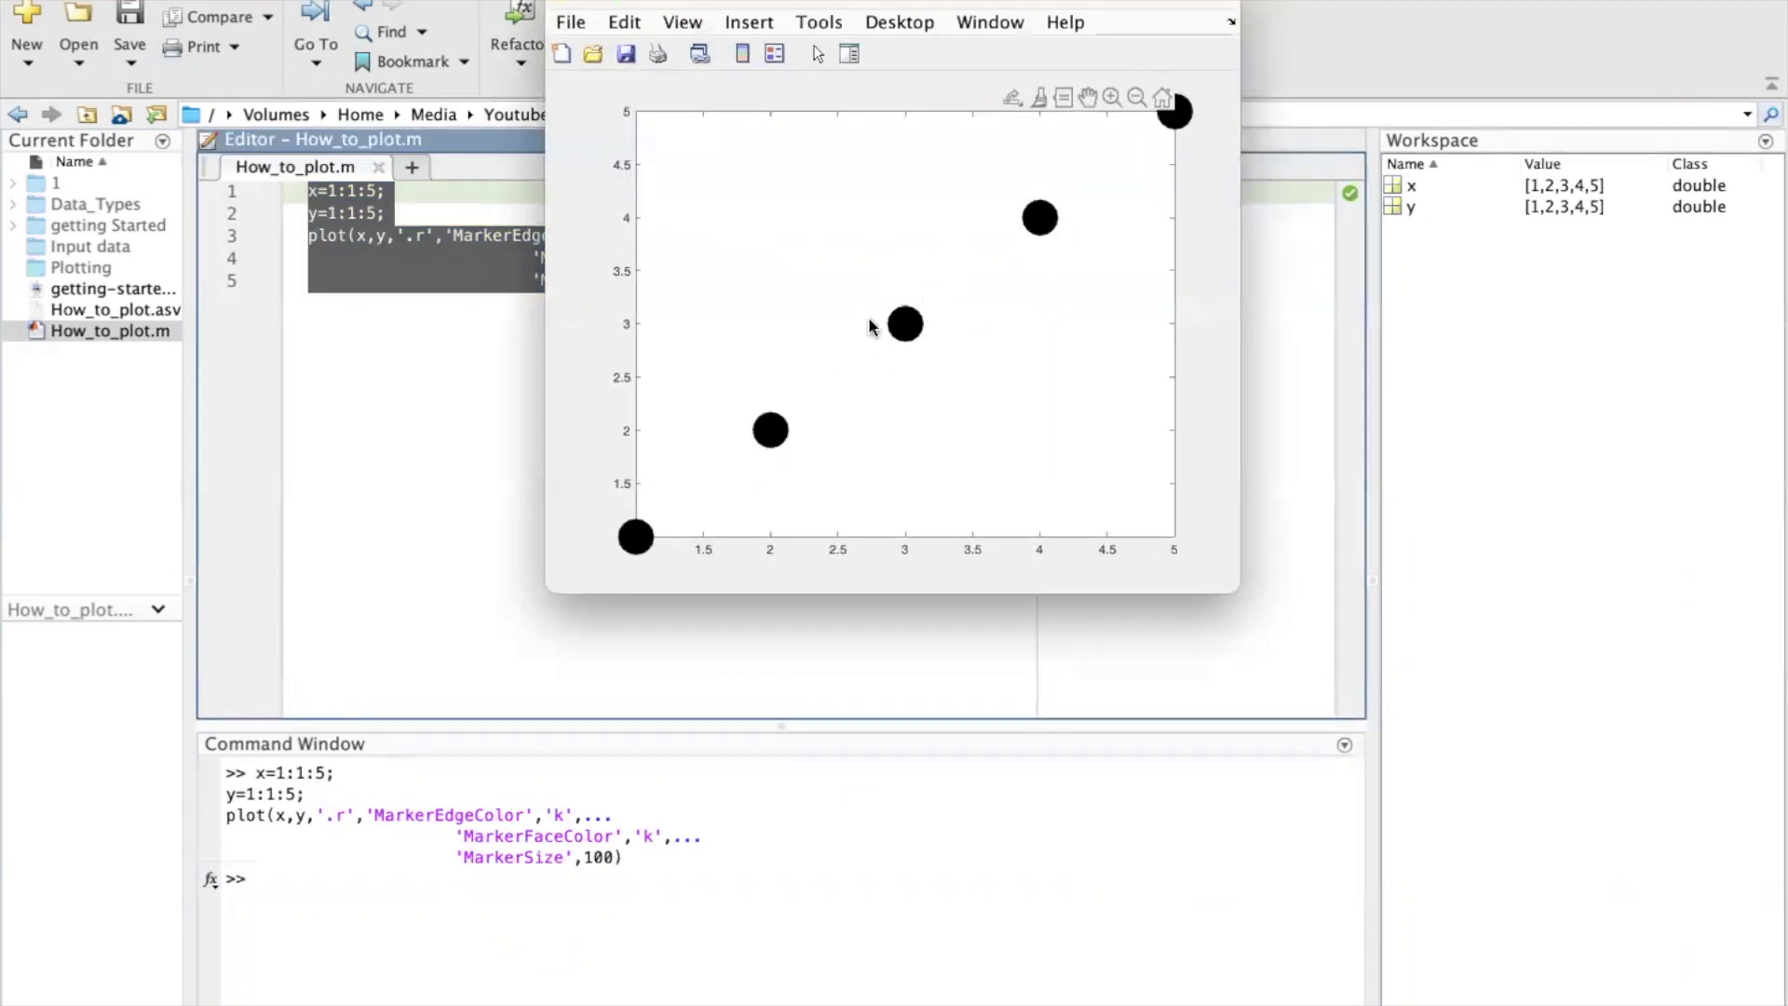
pyautogui.click(621, 25)
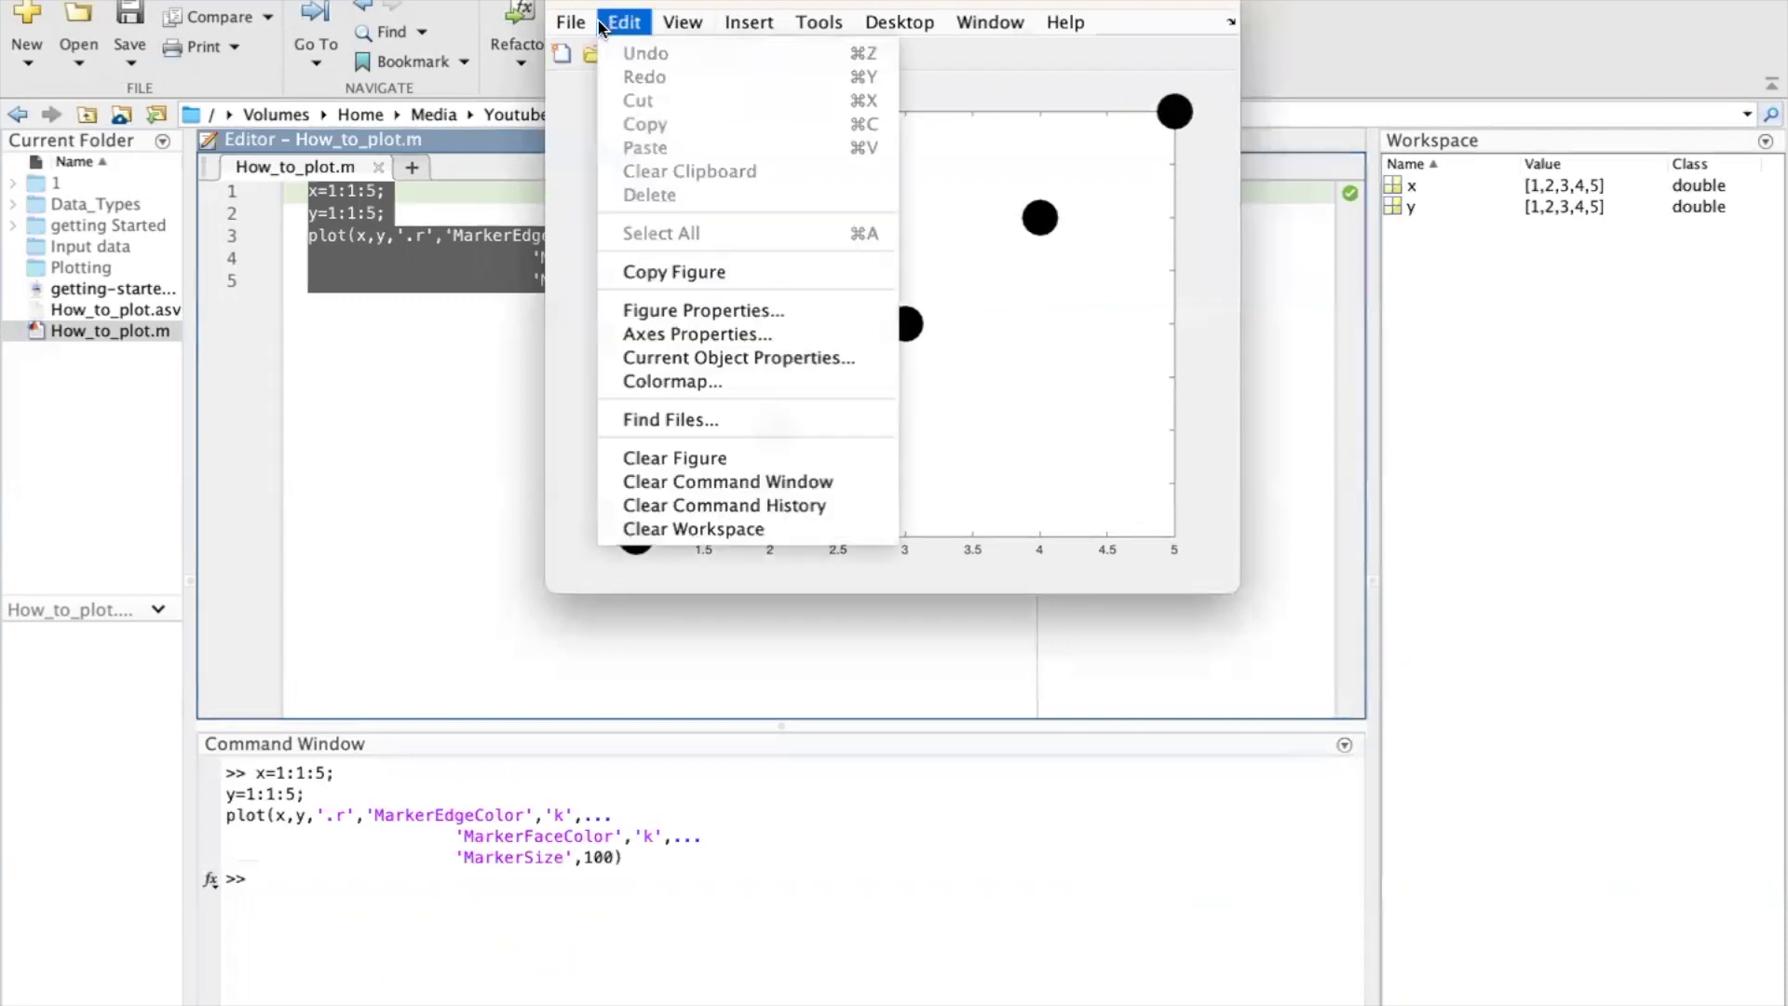
pyautogui.click(601, 26)
pyautogui.click(587, 23)
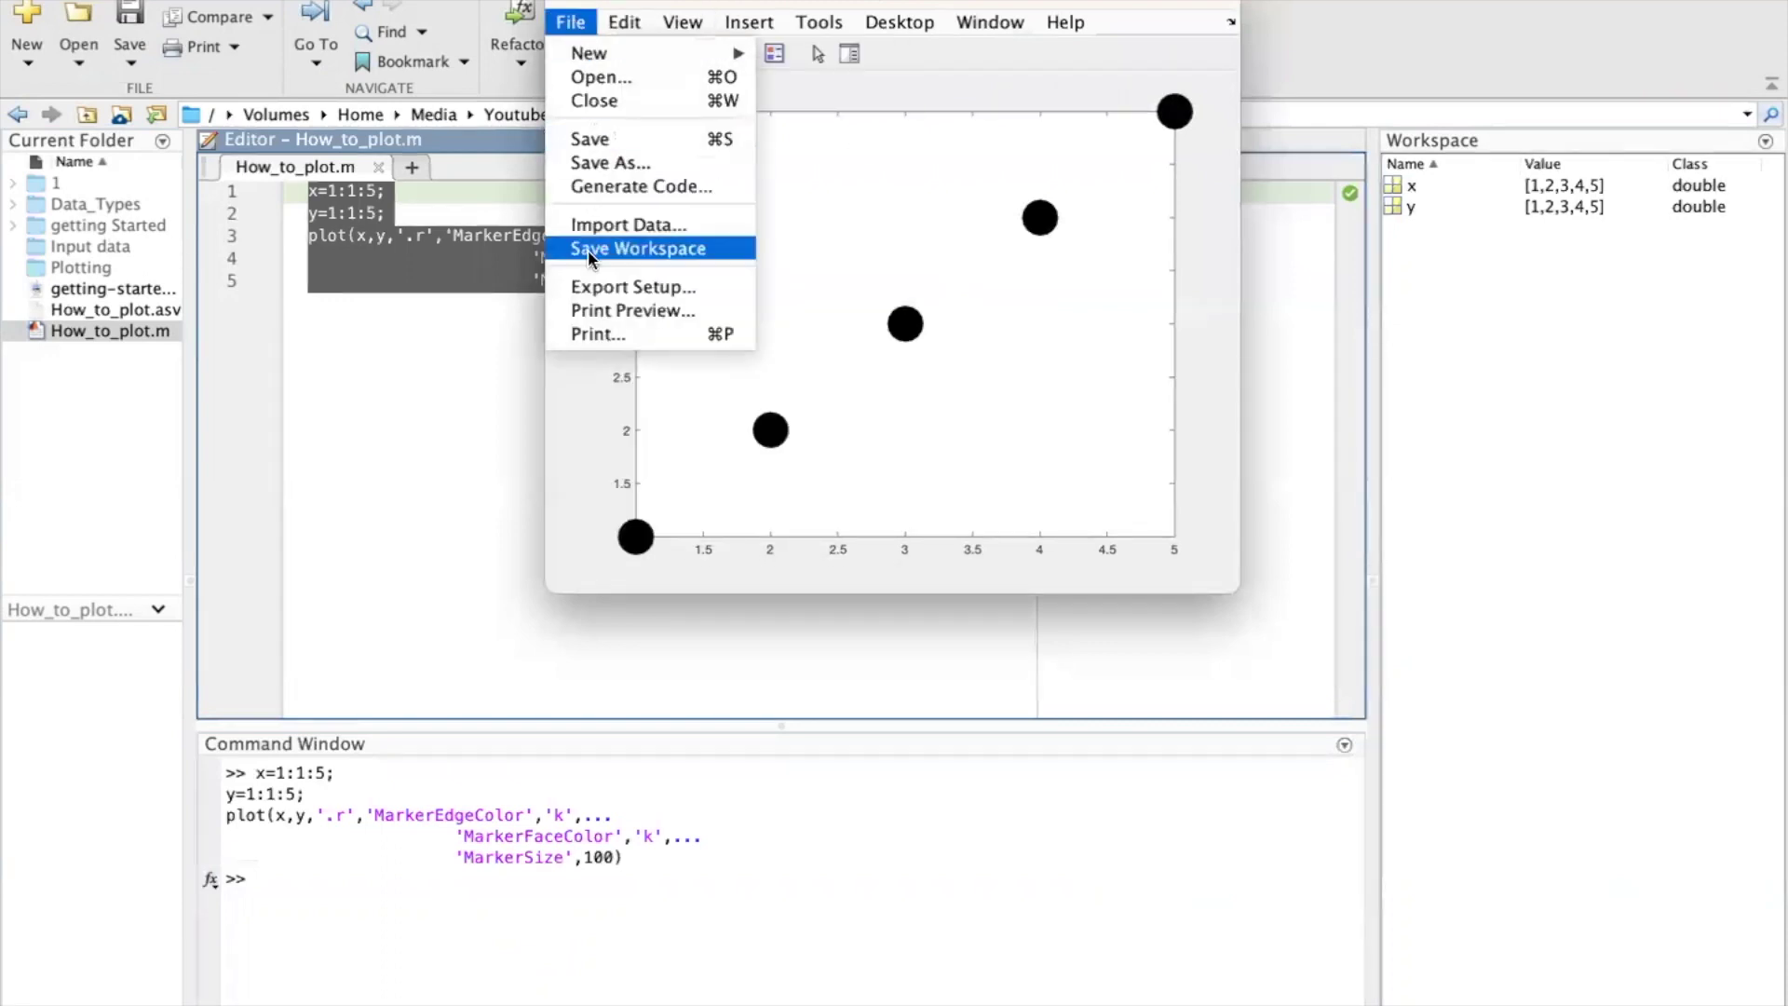
# - In Export Setup, set the Rendering resolution to 150 dpi, apply it to the figure, and start the export
pyautogui.click(612, 285)
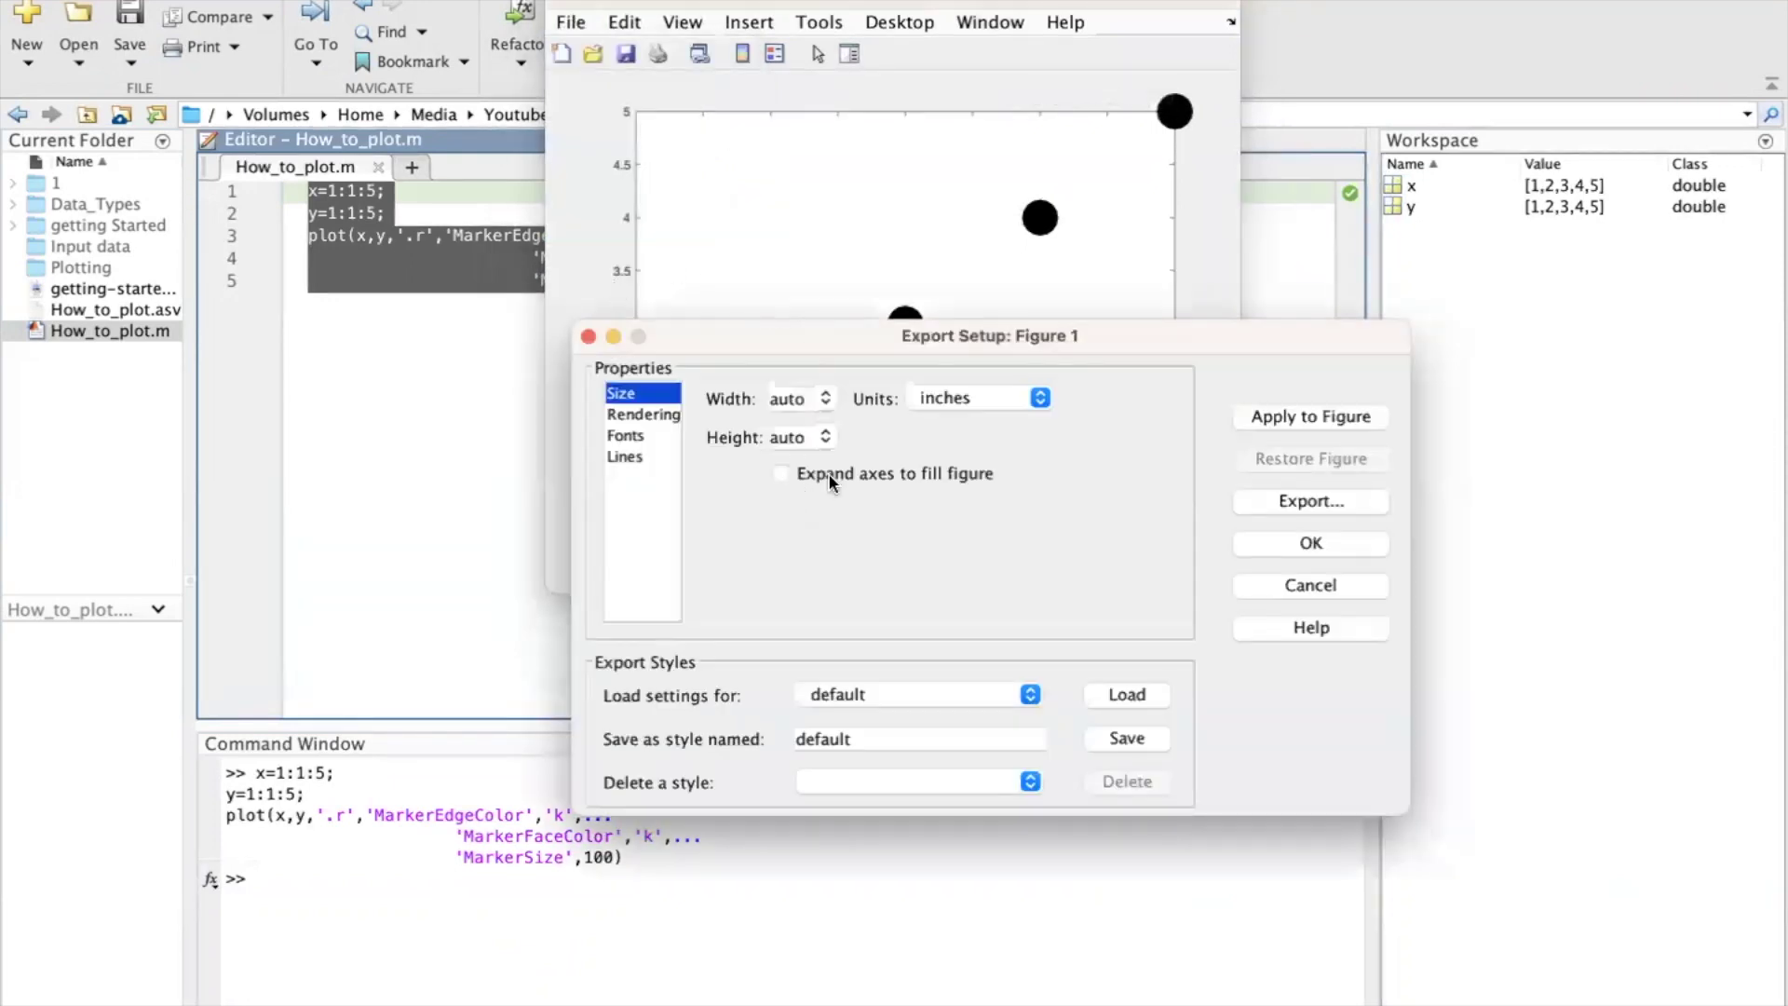
pyautogui.click(652, 414)
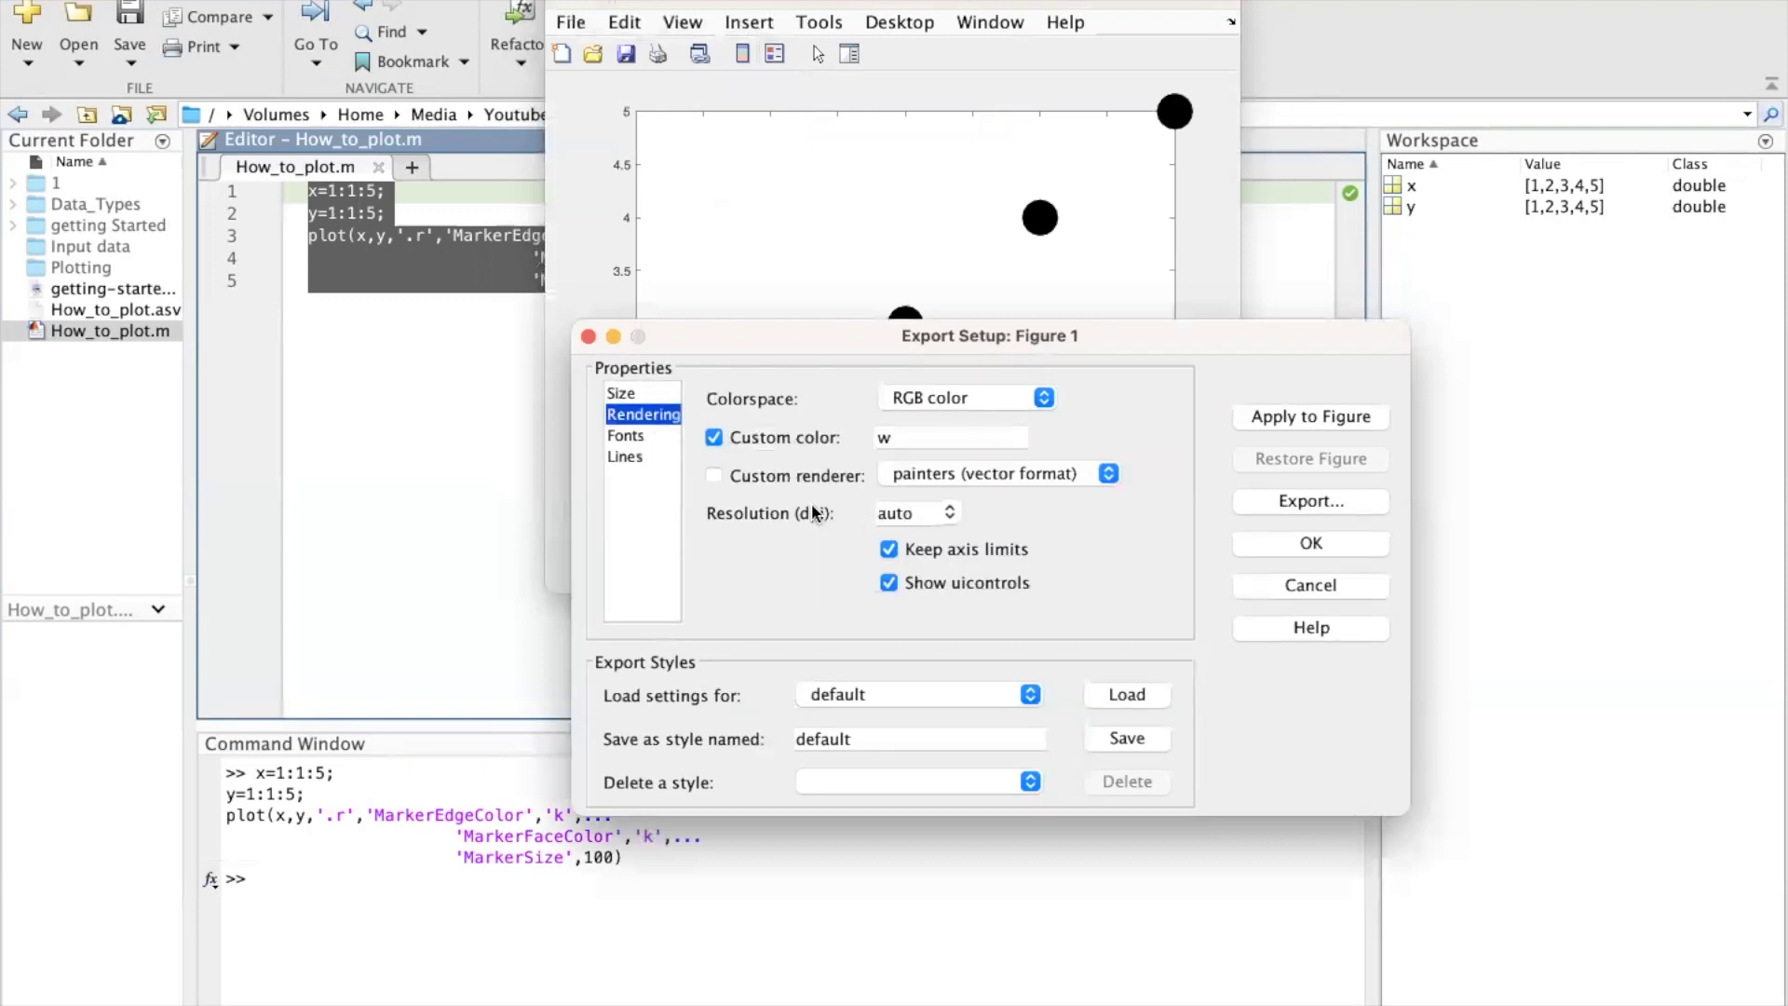
pyautogui.click(950, 515)
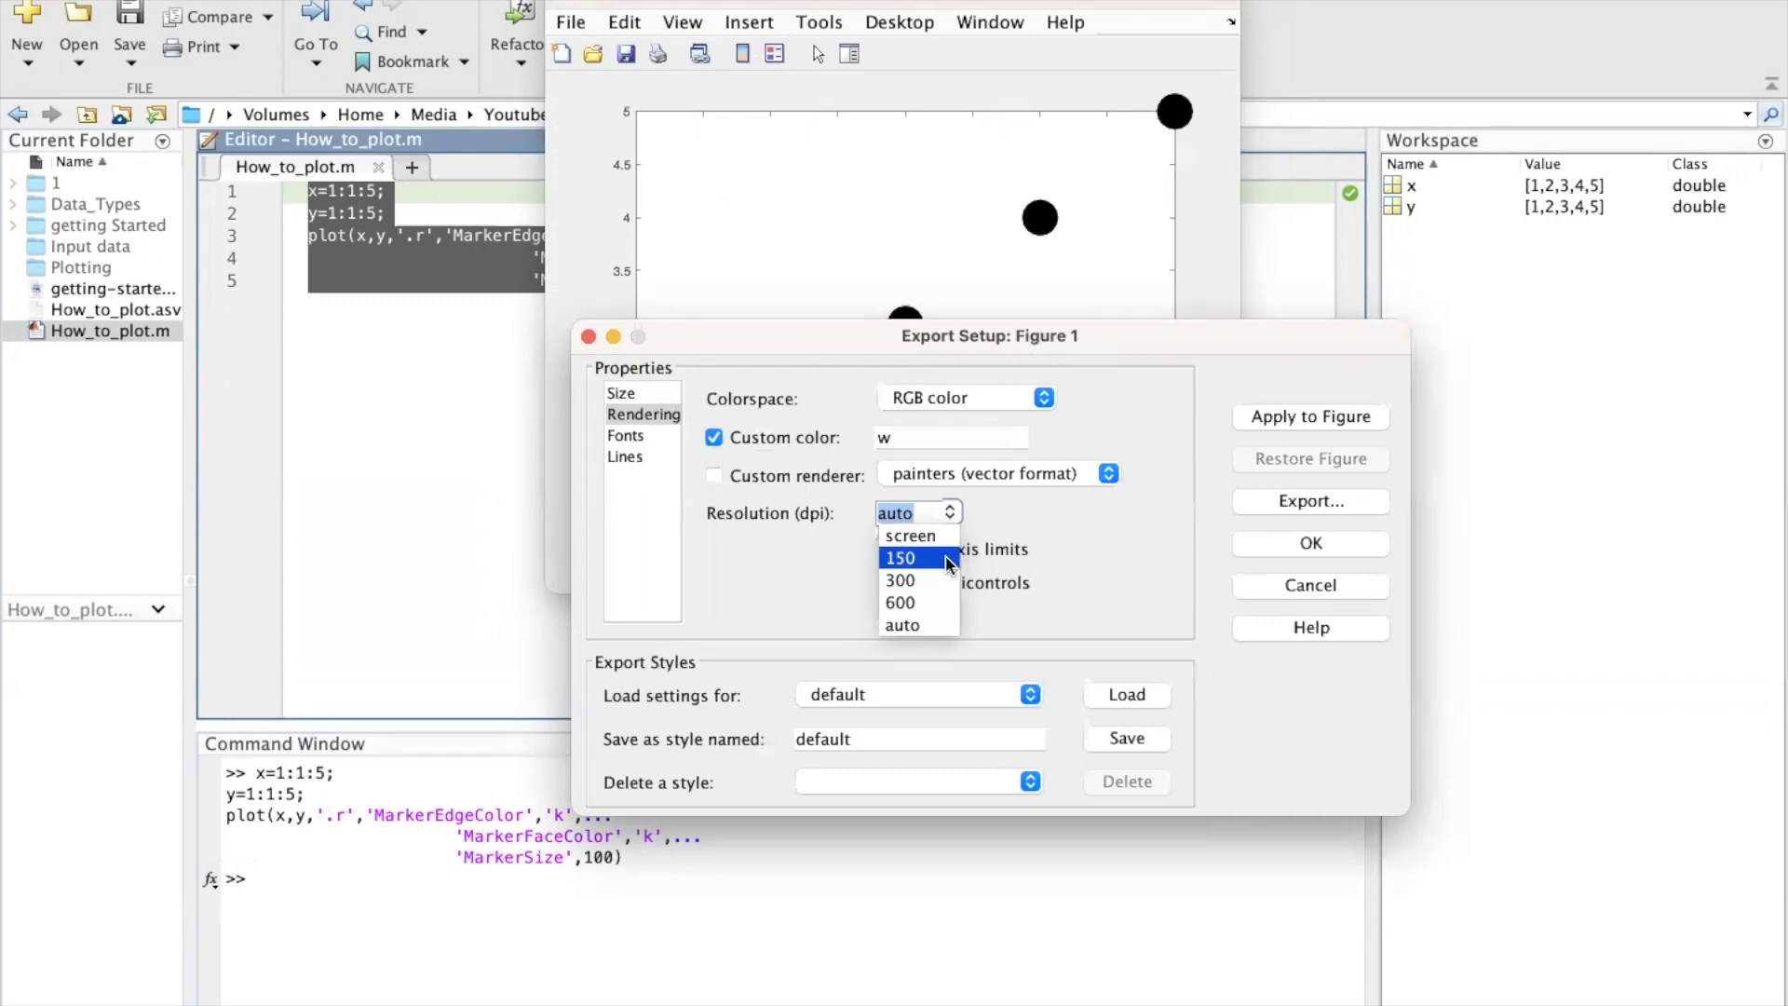
pyautogui.click(941, 557)
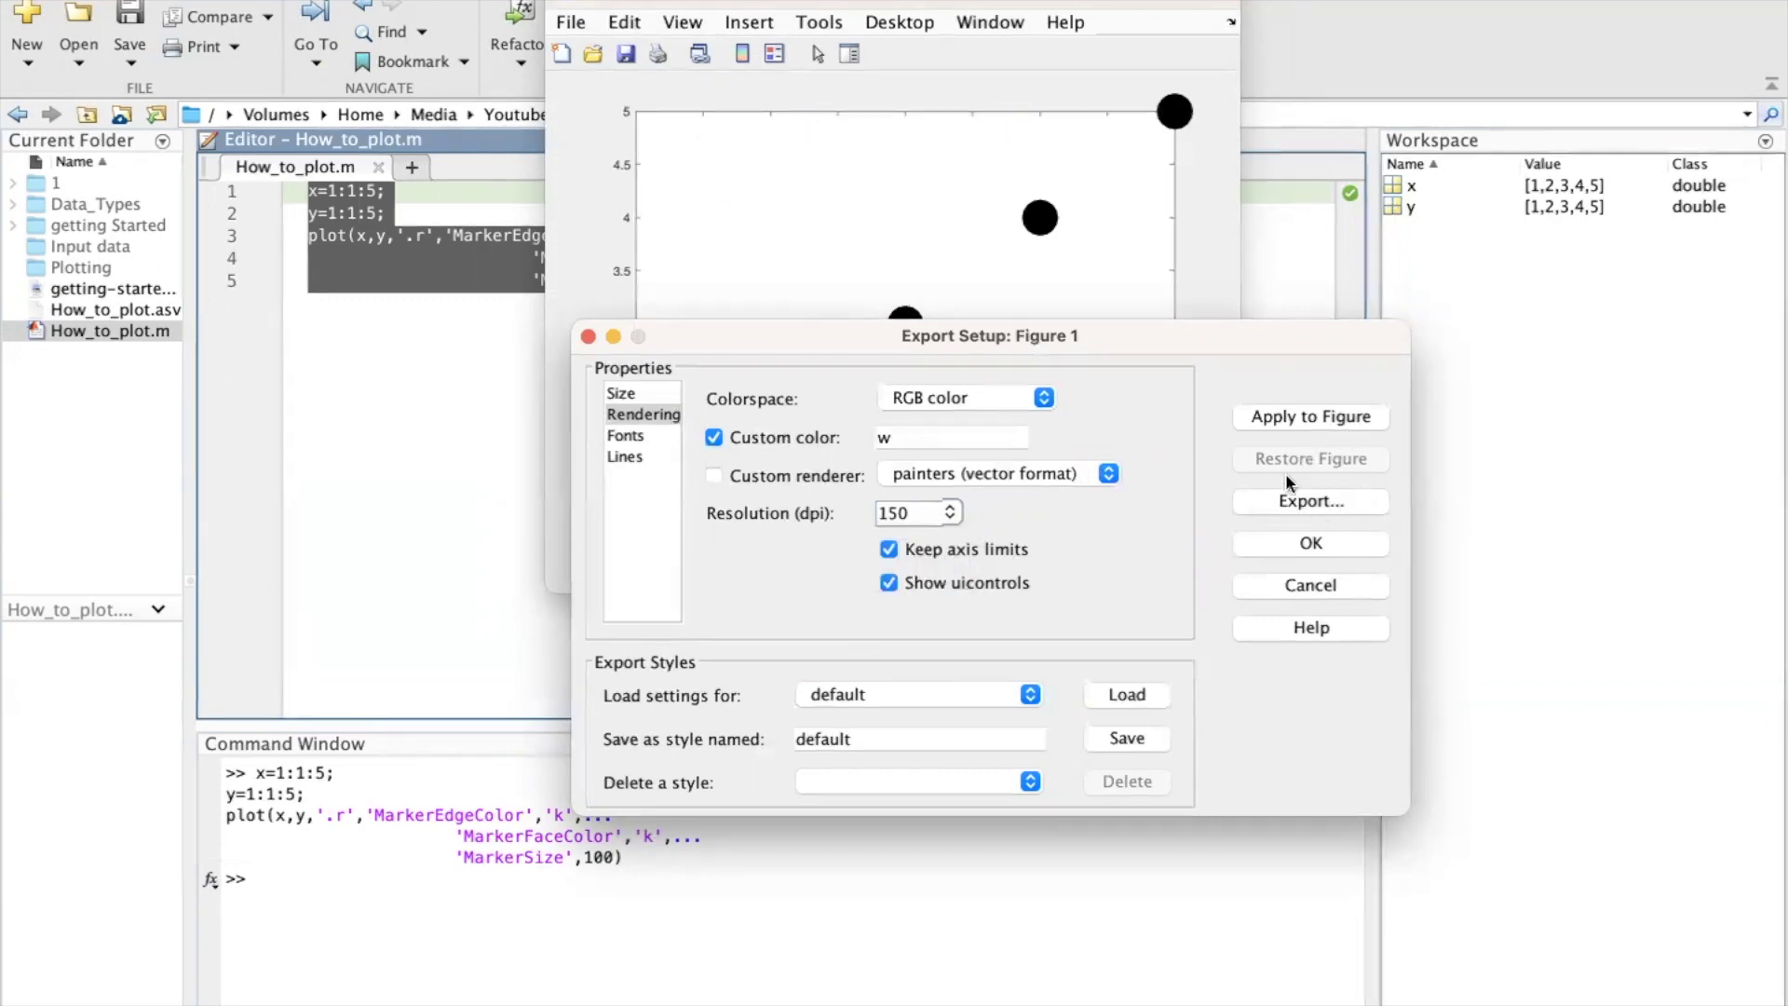
pyautogui.click(1329, 419)
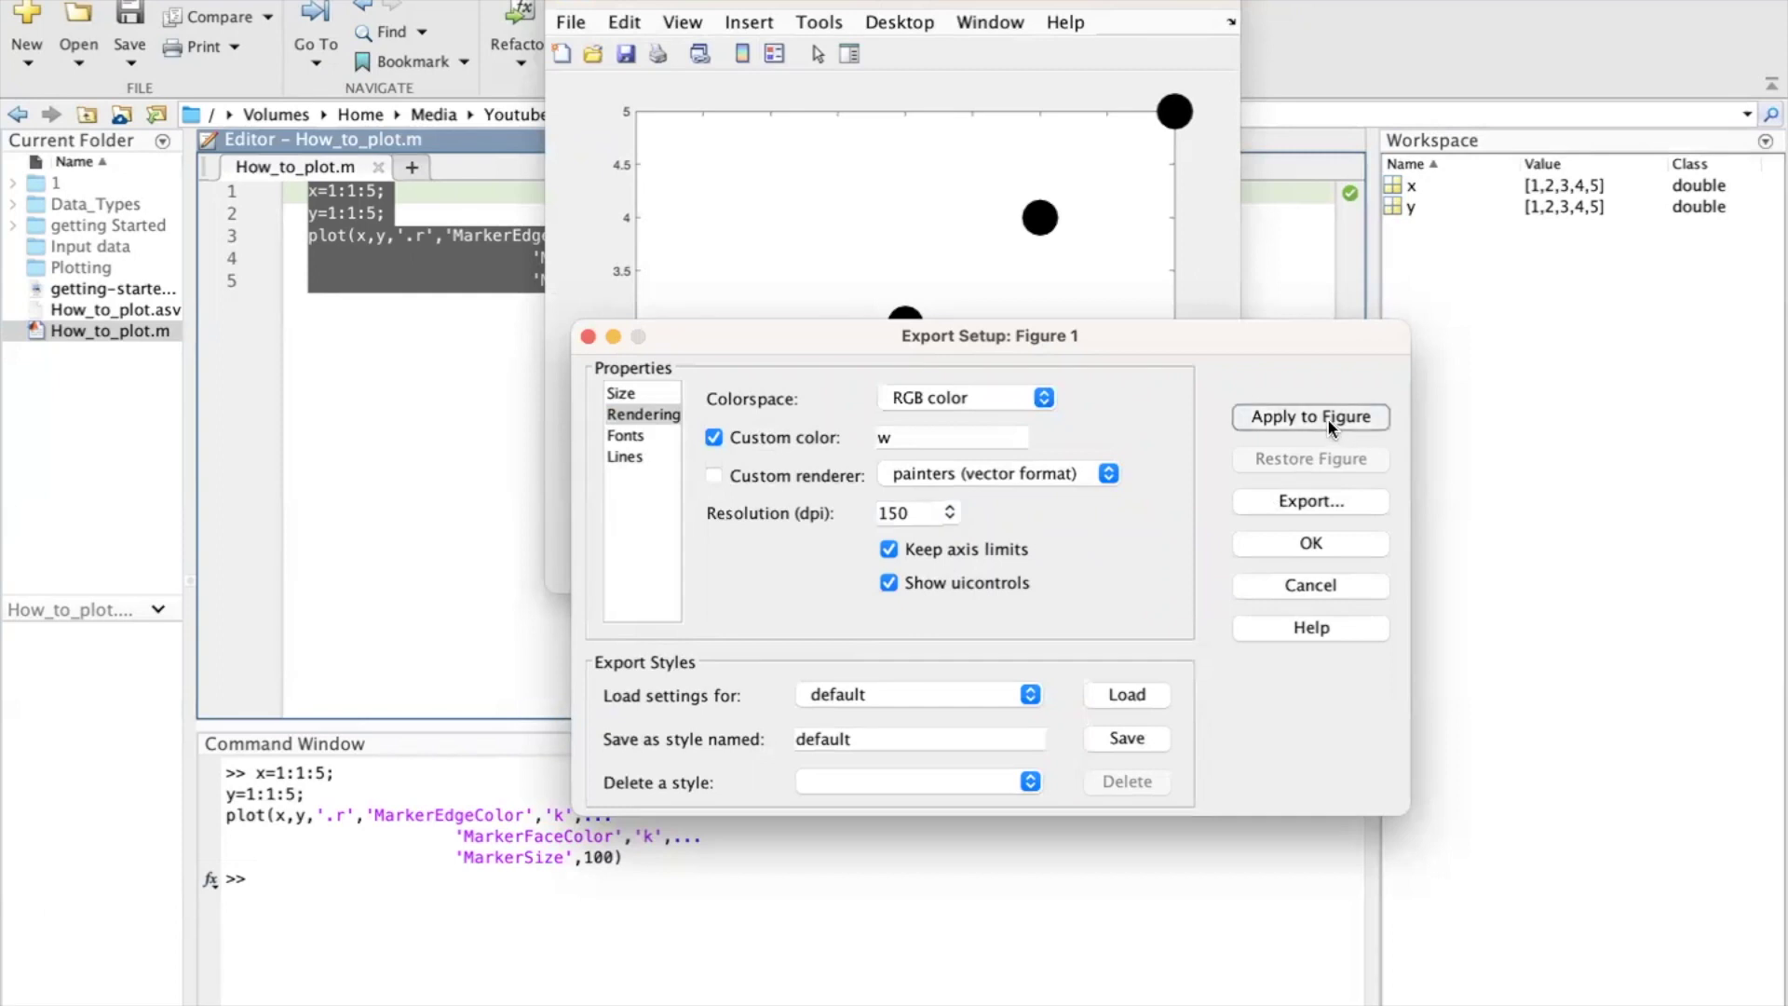
pyautogui.click(1329, 504)
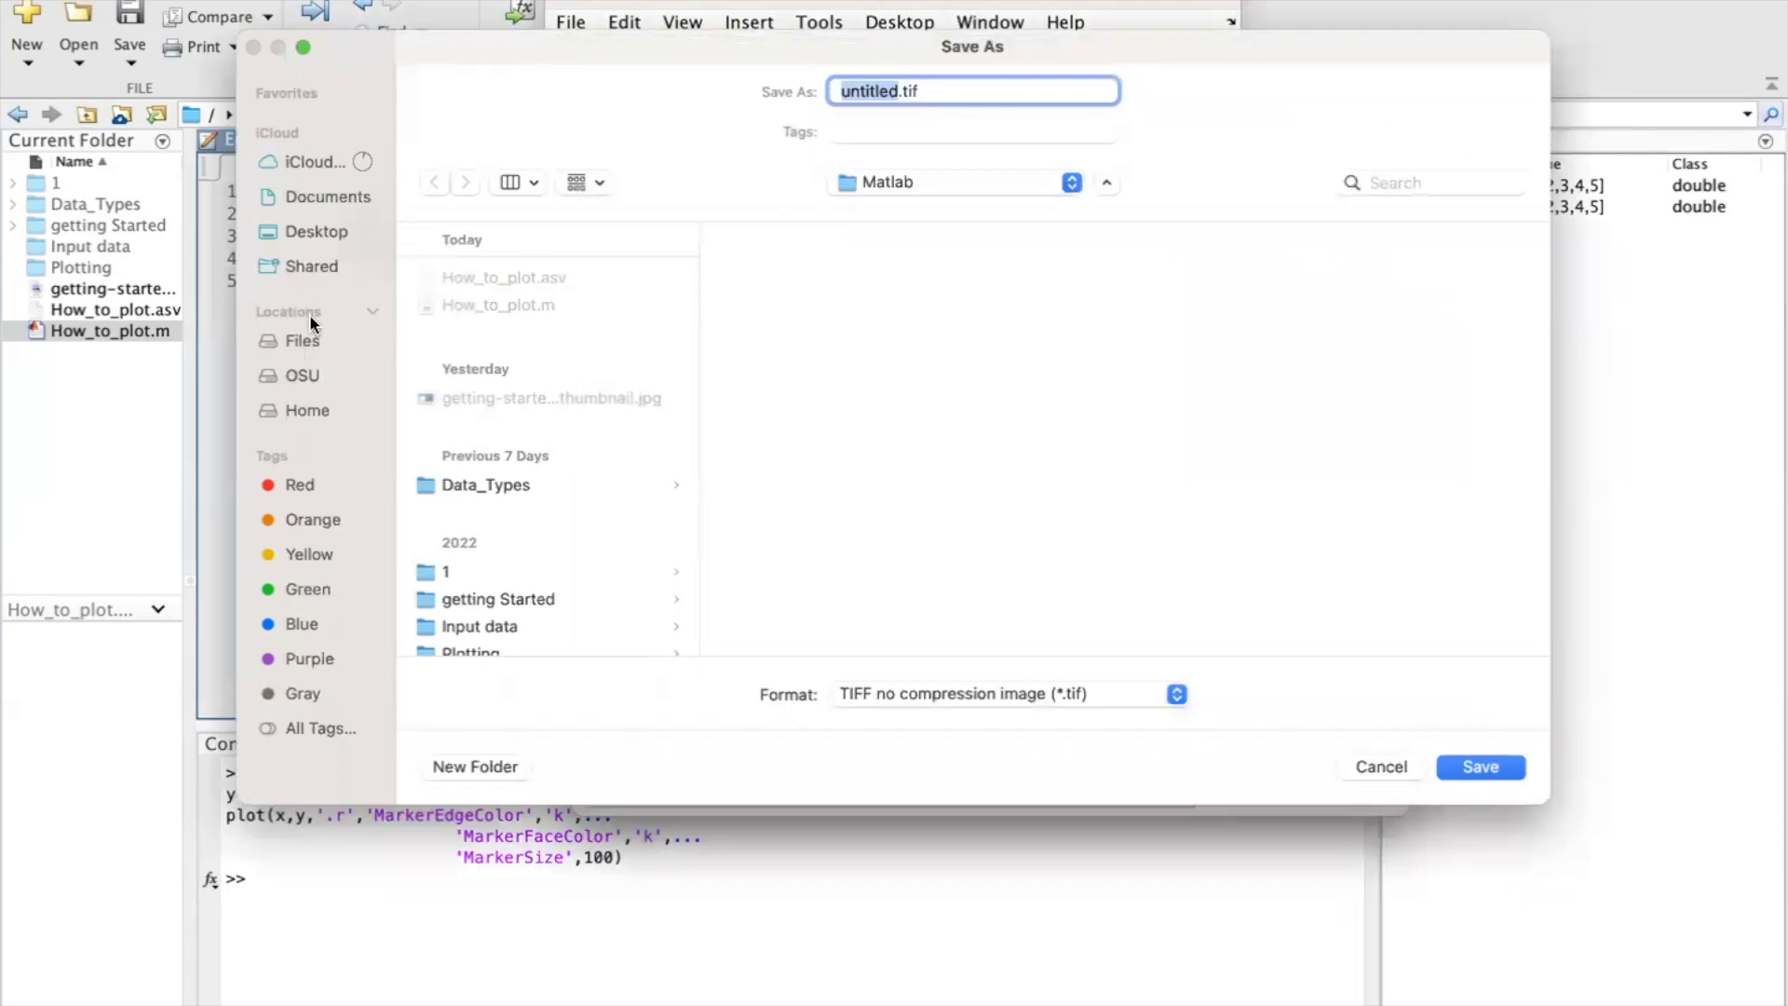
# - Save the export to the Desktop as untitled.tif in TIFF no-compression format
pyautogui.click(316, 231)
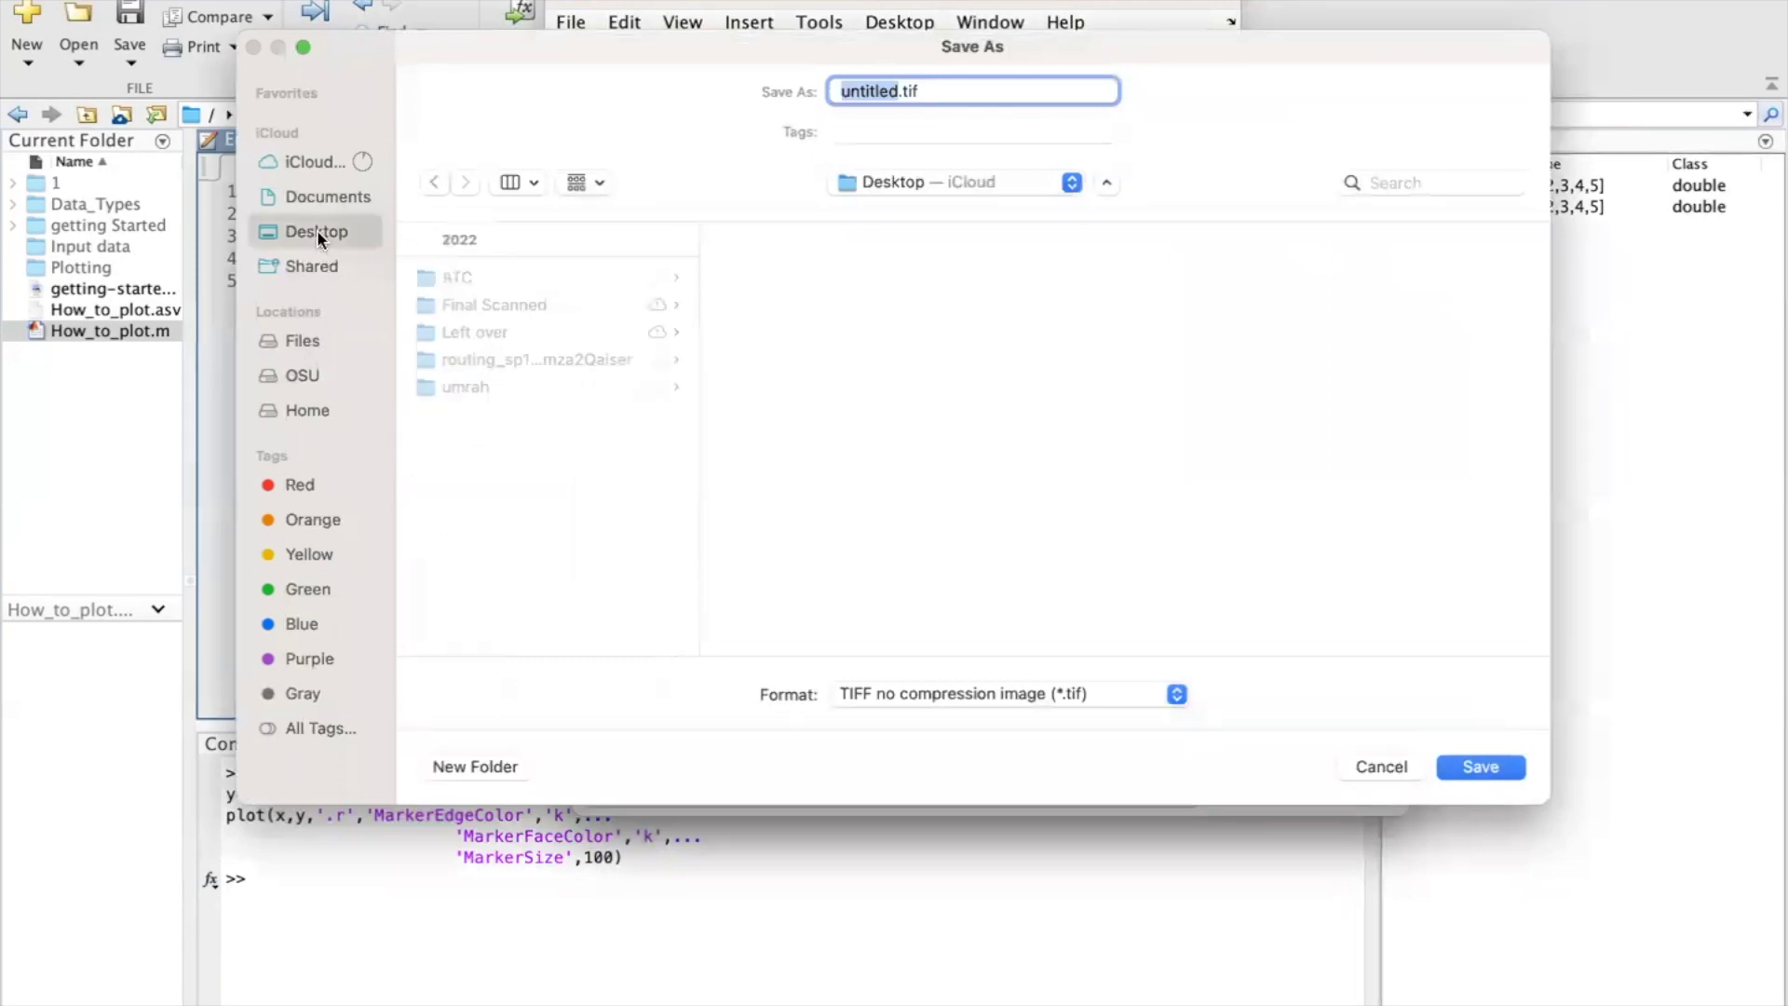
pyautogui.click(975, 693)
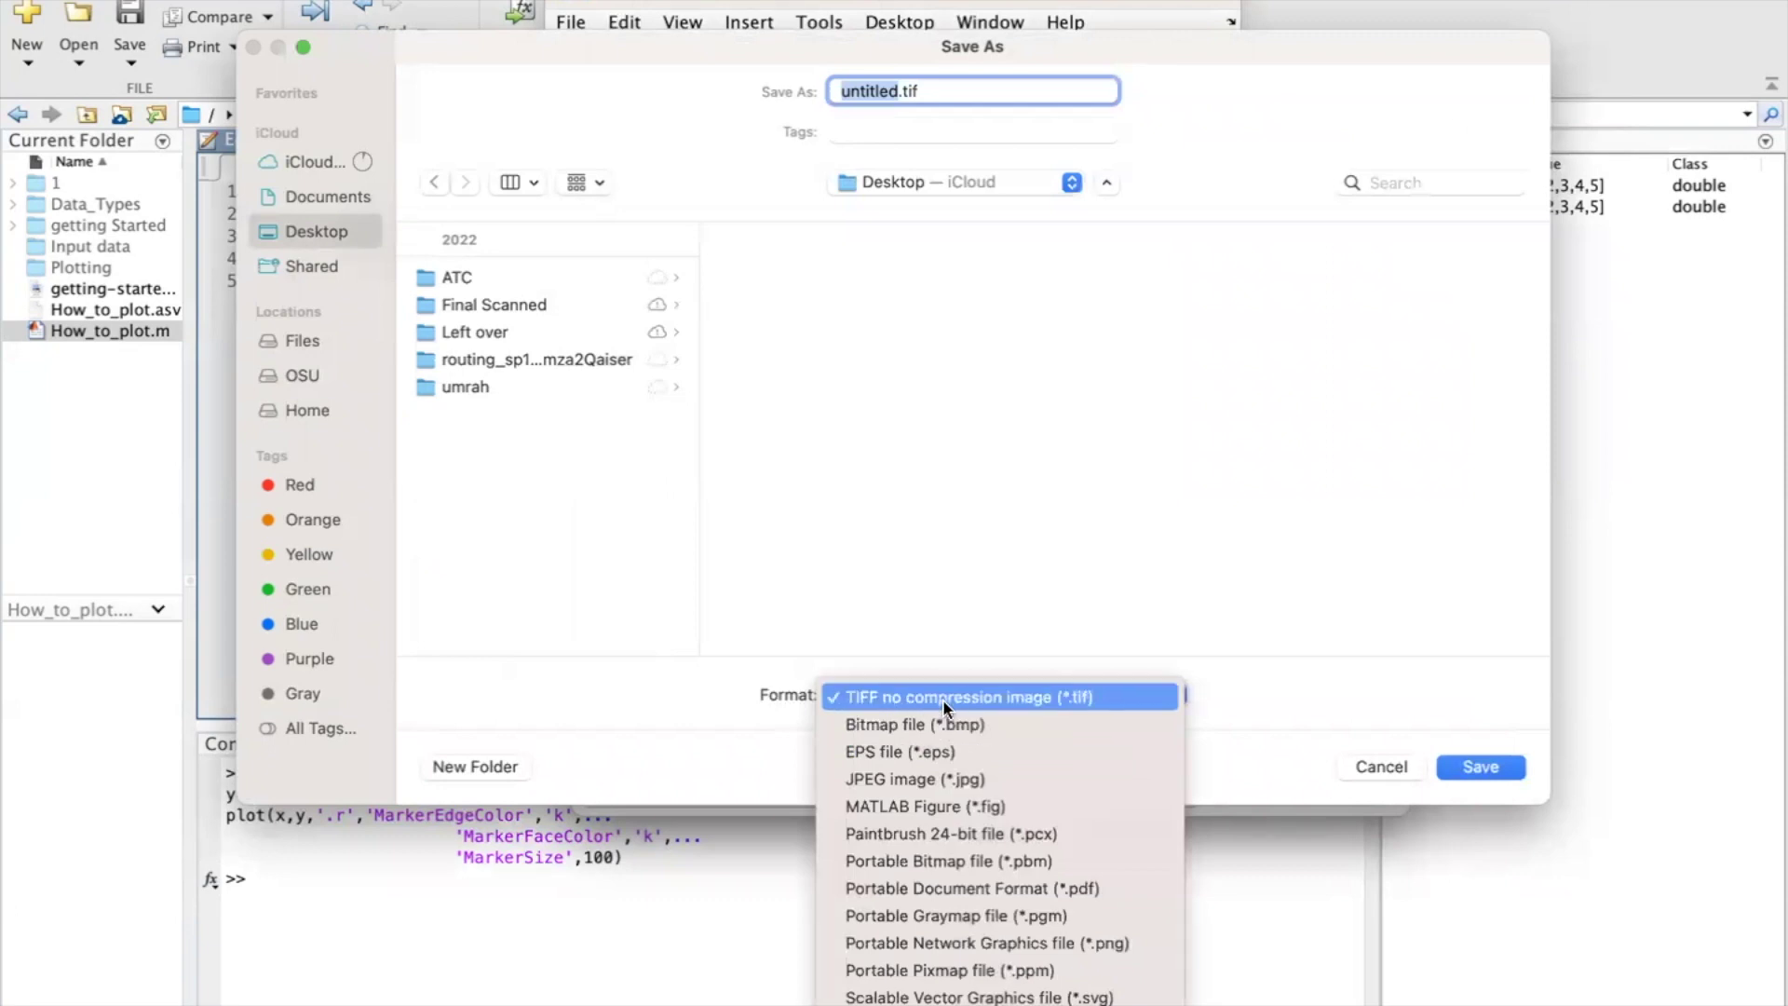
pyautogui.click(942, 698)
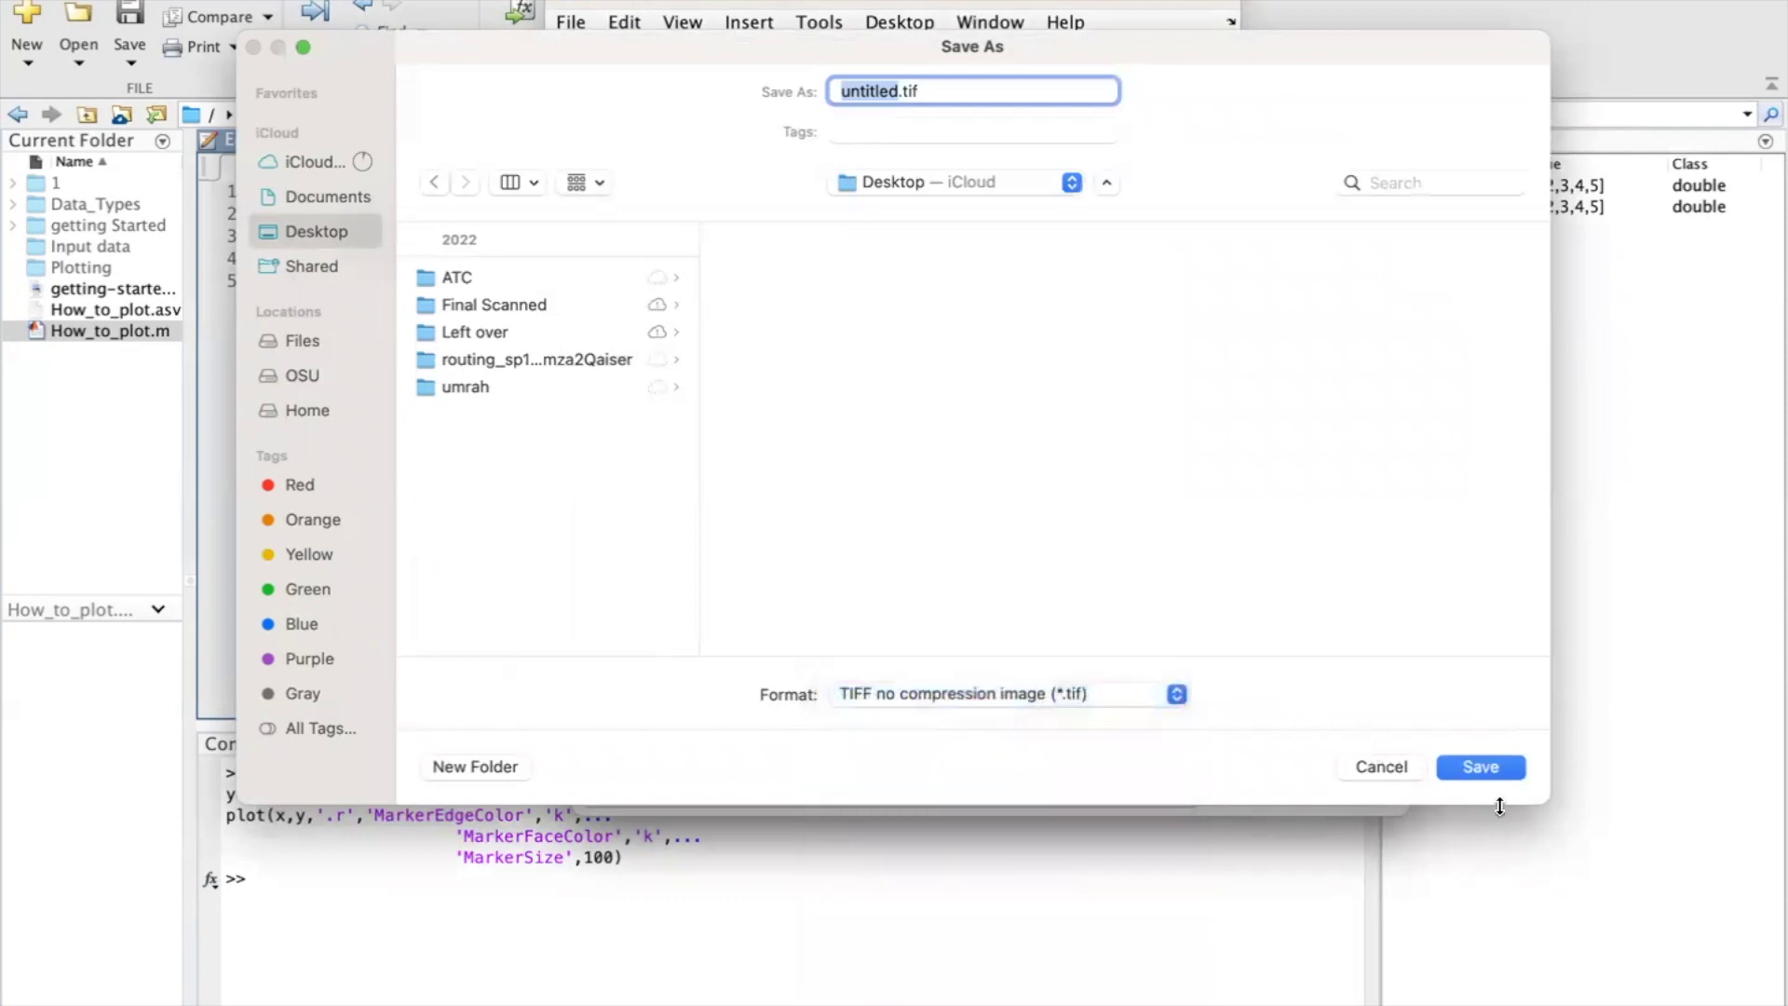
pyautogui.click(1493, 768)
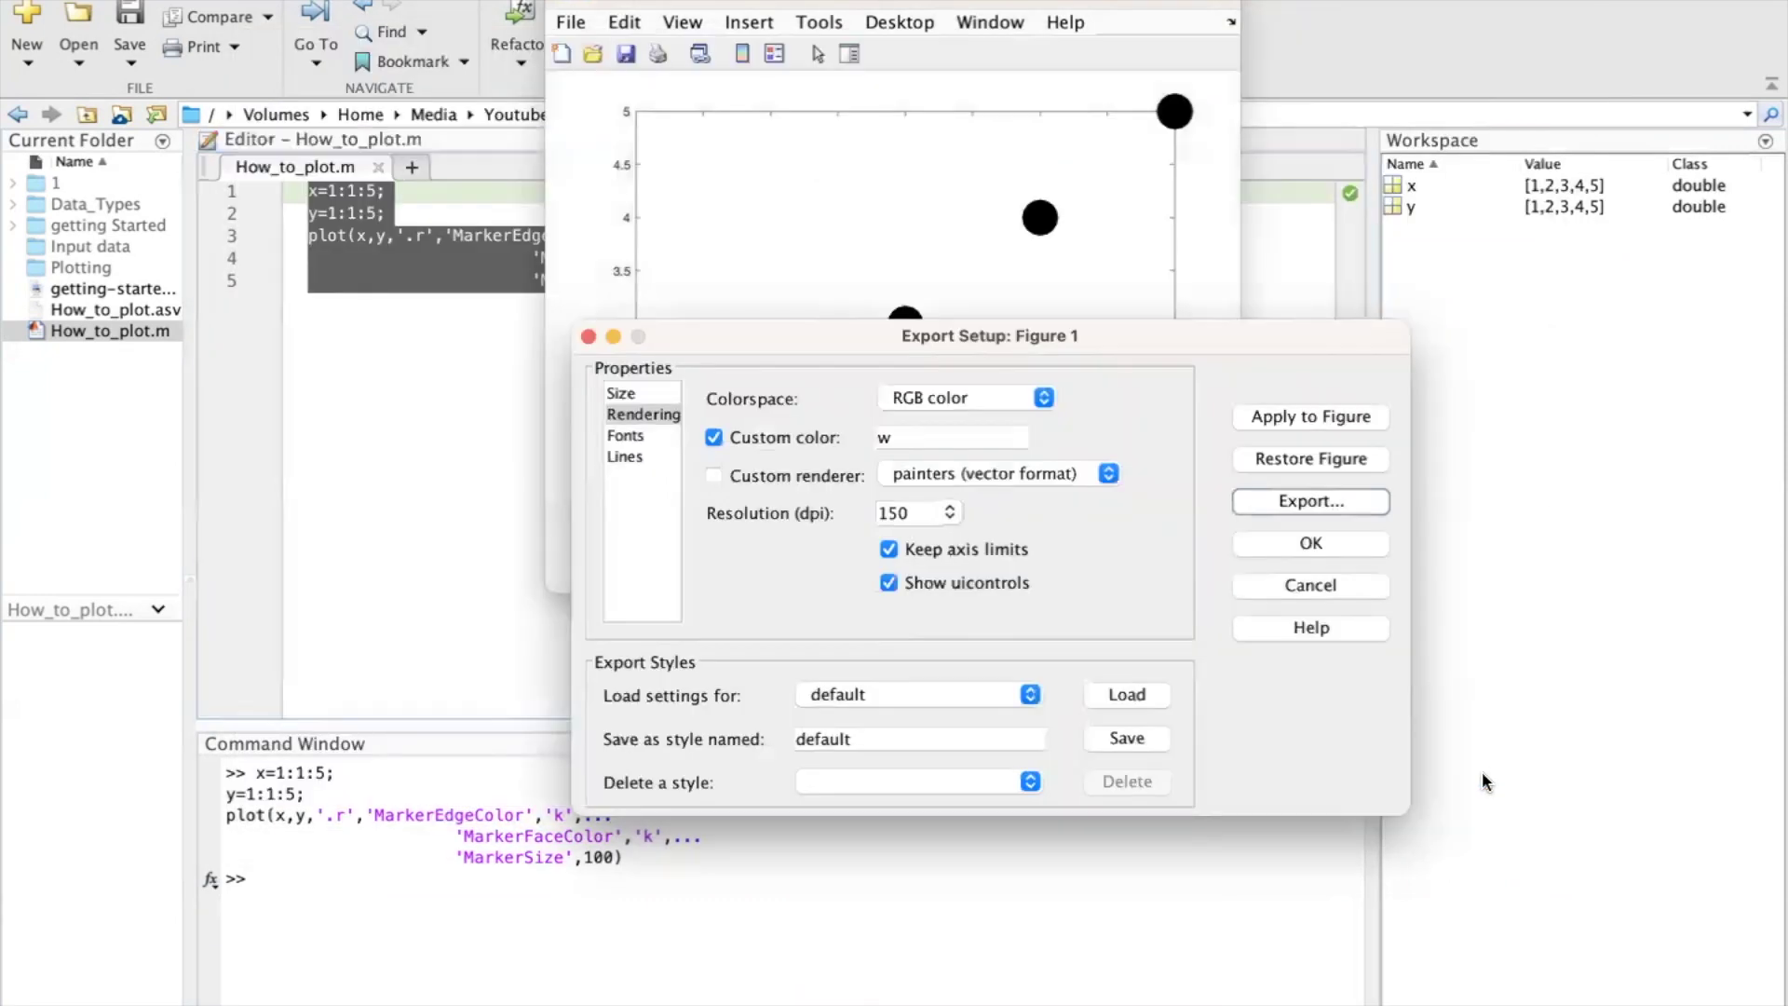
# - Change the export resolution to 600 dpi and apply it to the figure
pyautogui.click(948, 514)
pyautogui.click(920, 602)
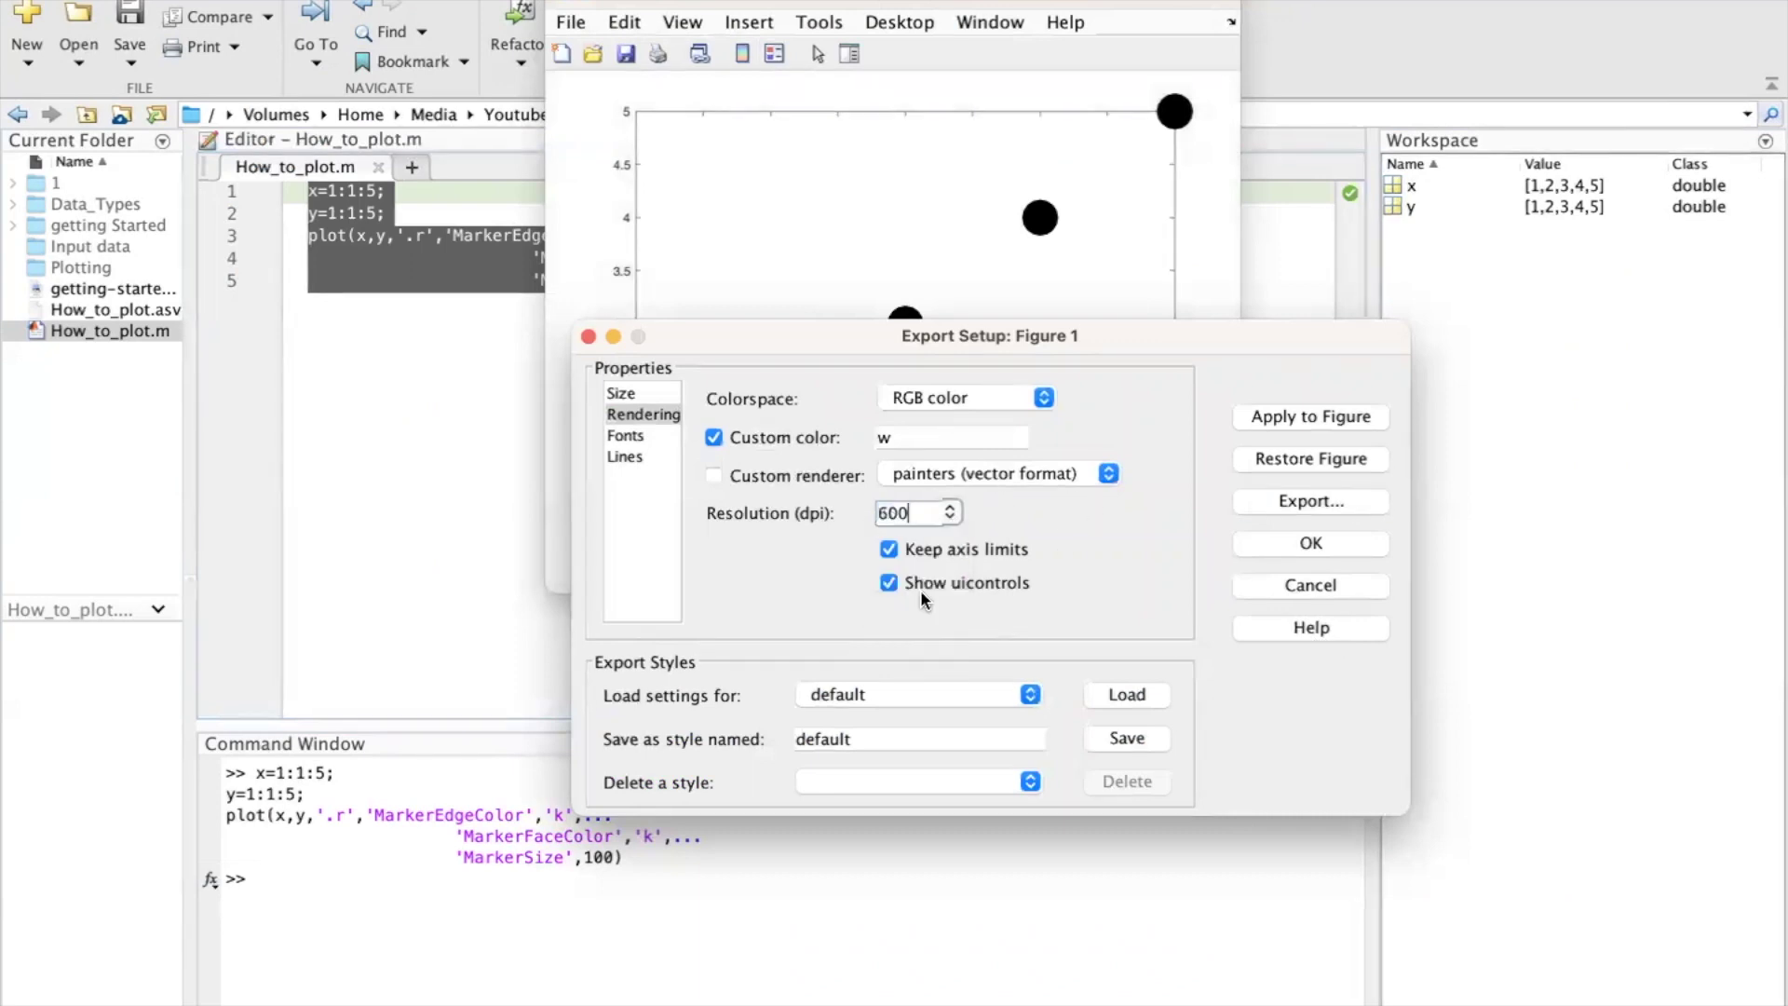
pyautogui.click(1328, 416)
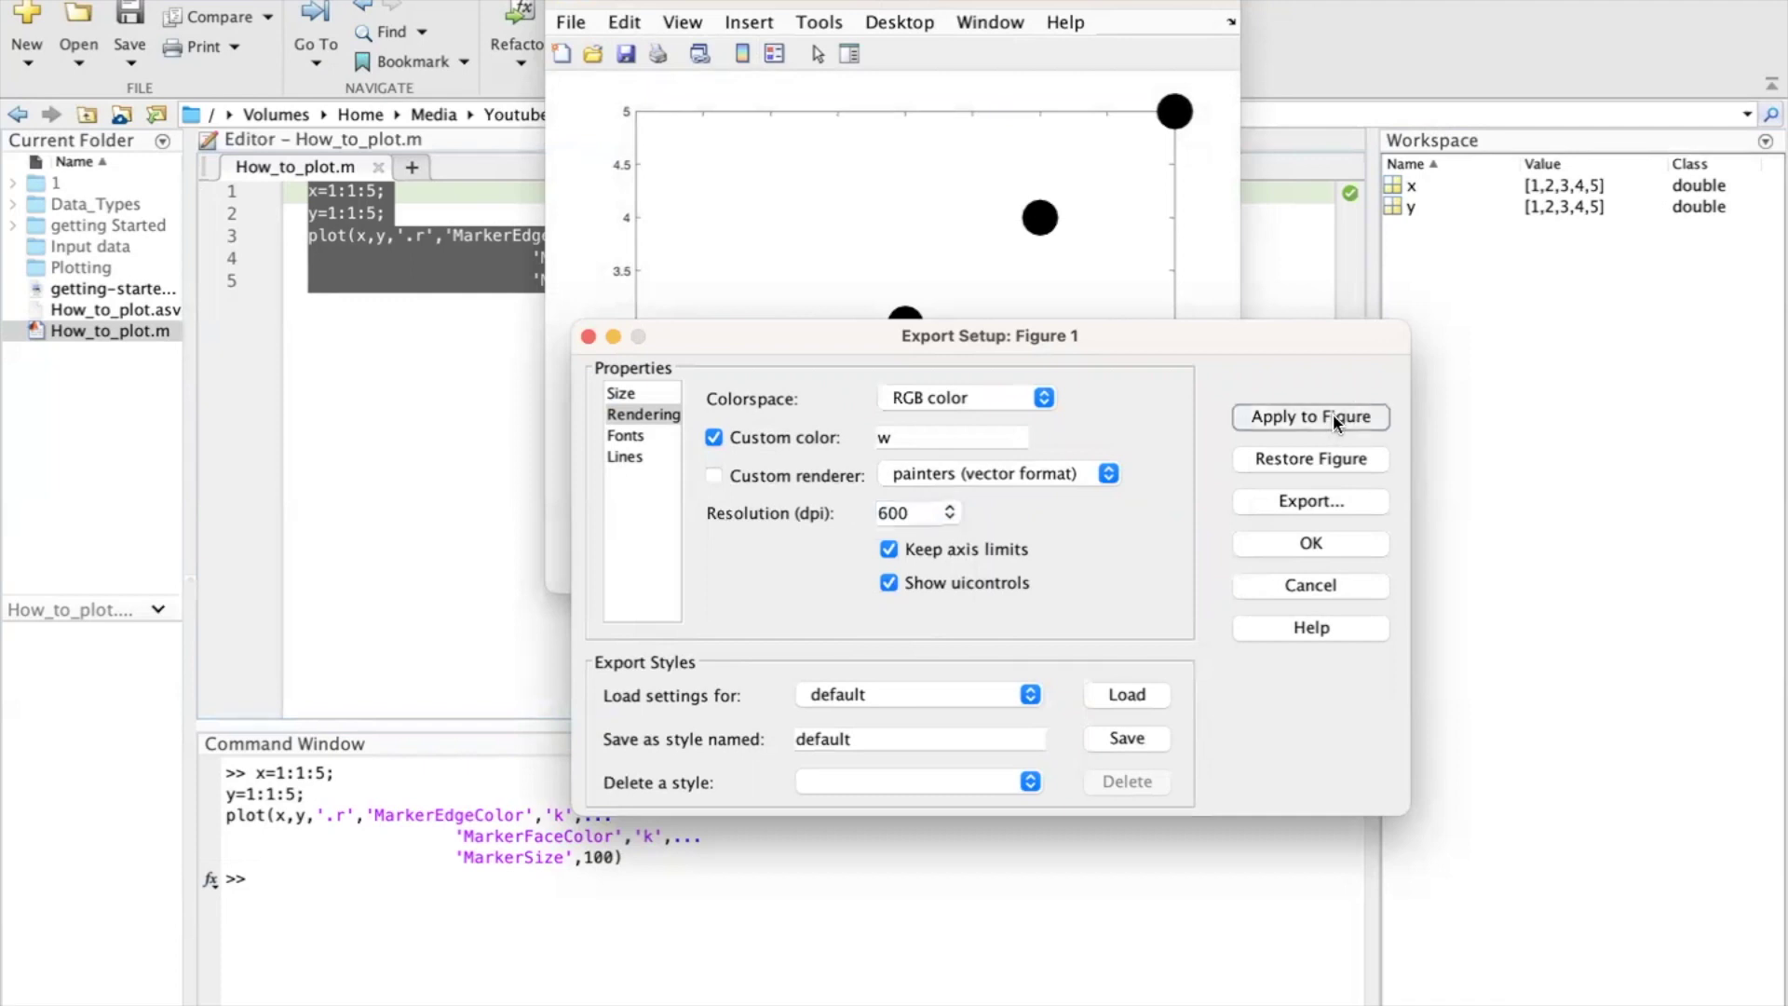
# - Export the figure again as 2.tif on the Desktop
pyautogui.click(1312, 501)
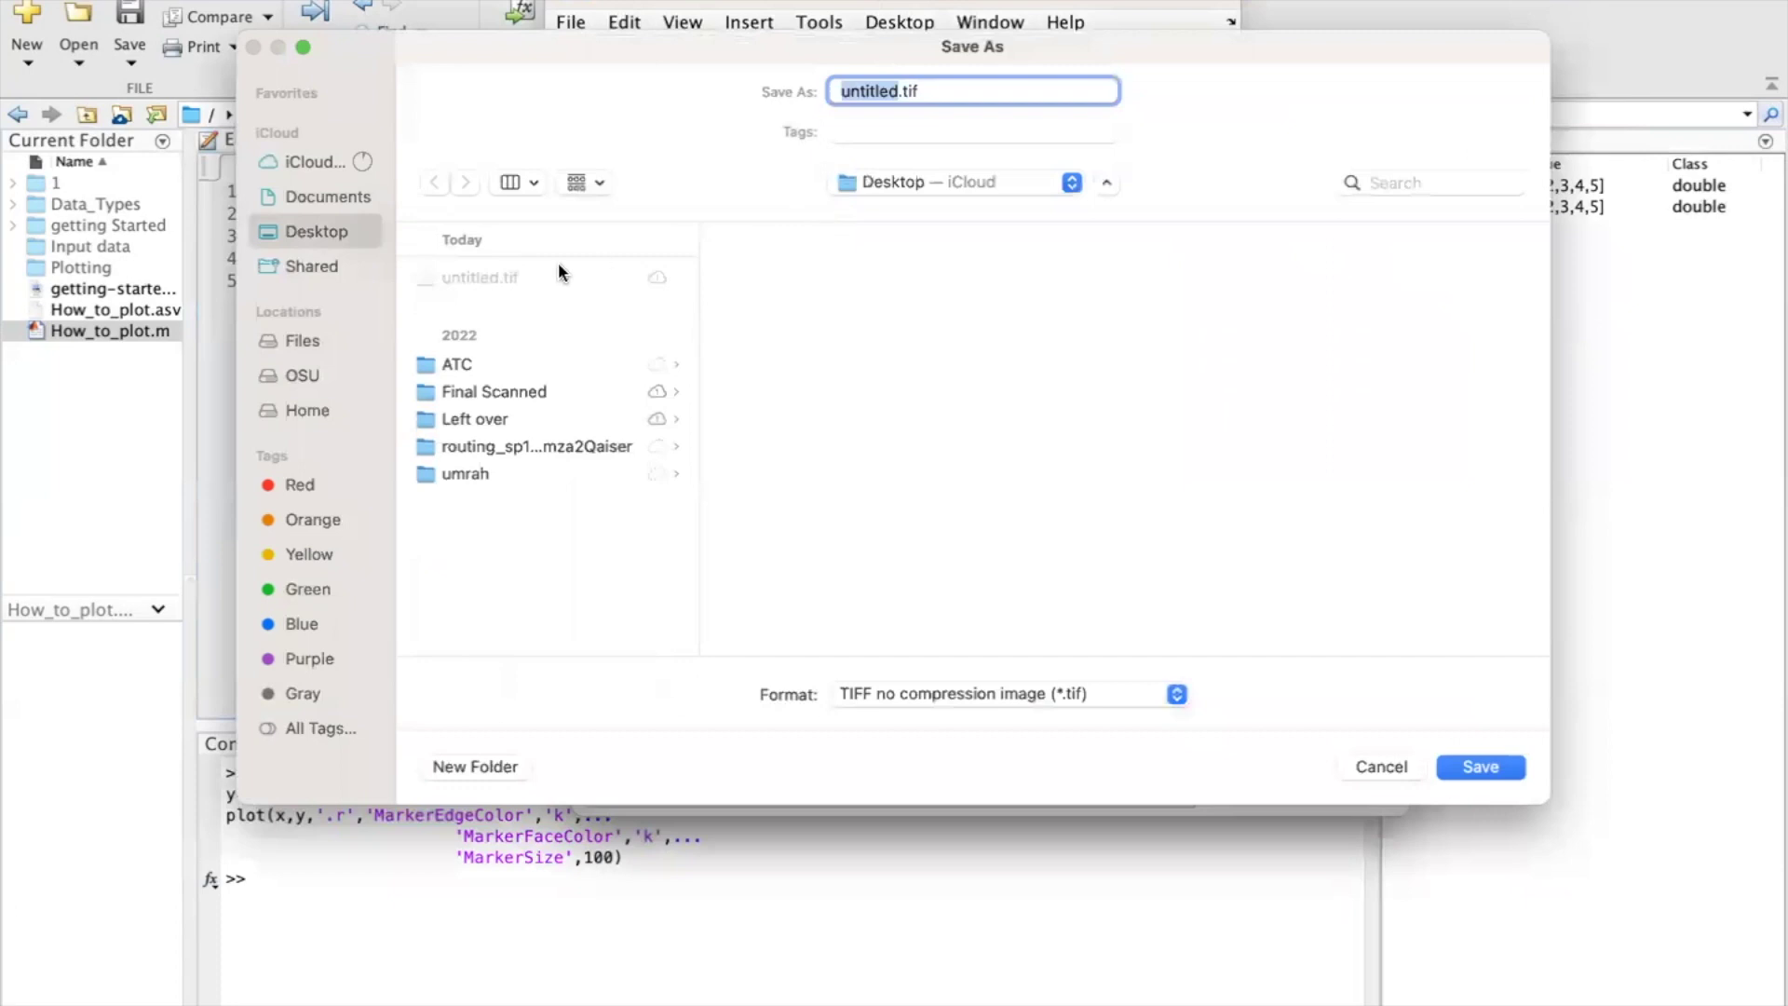
pyautogui.write('2')
pyautogui.press('Return')
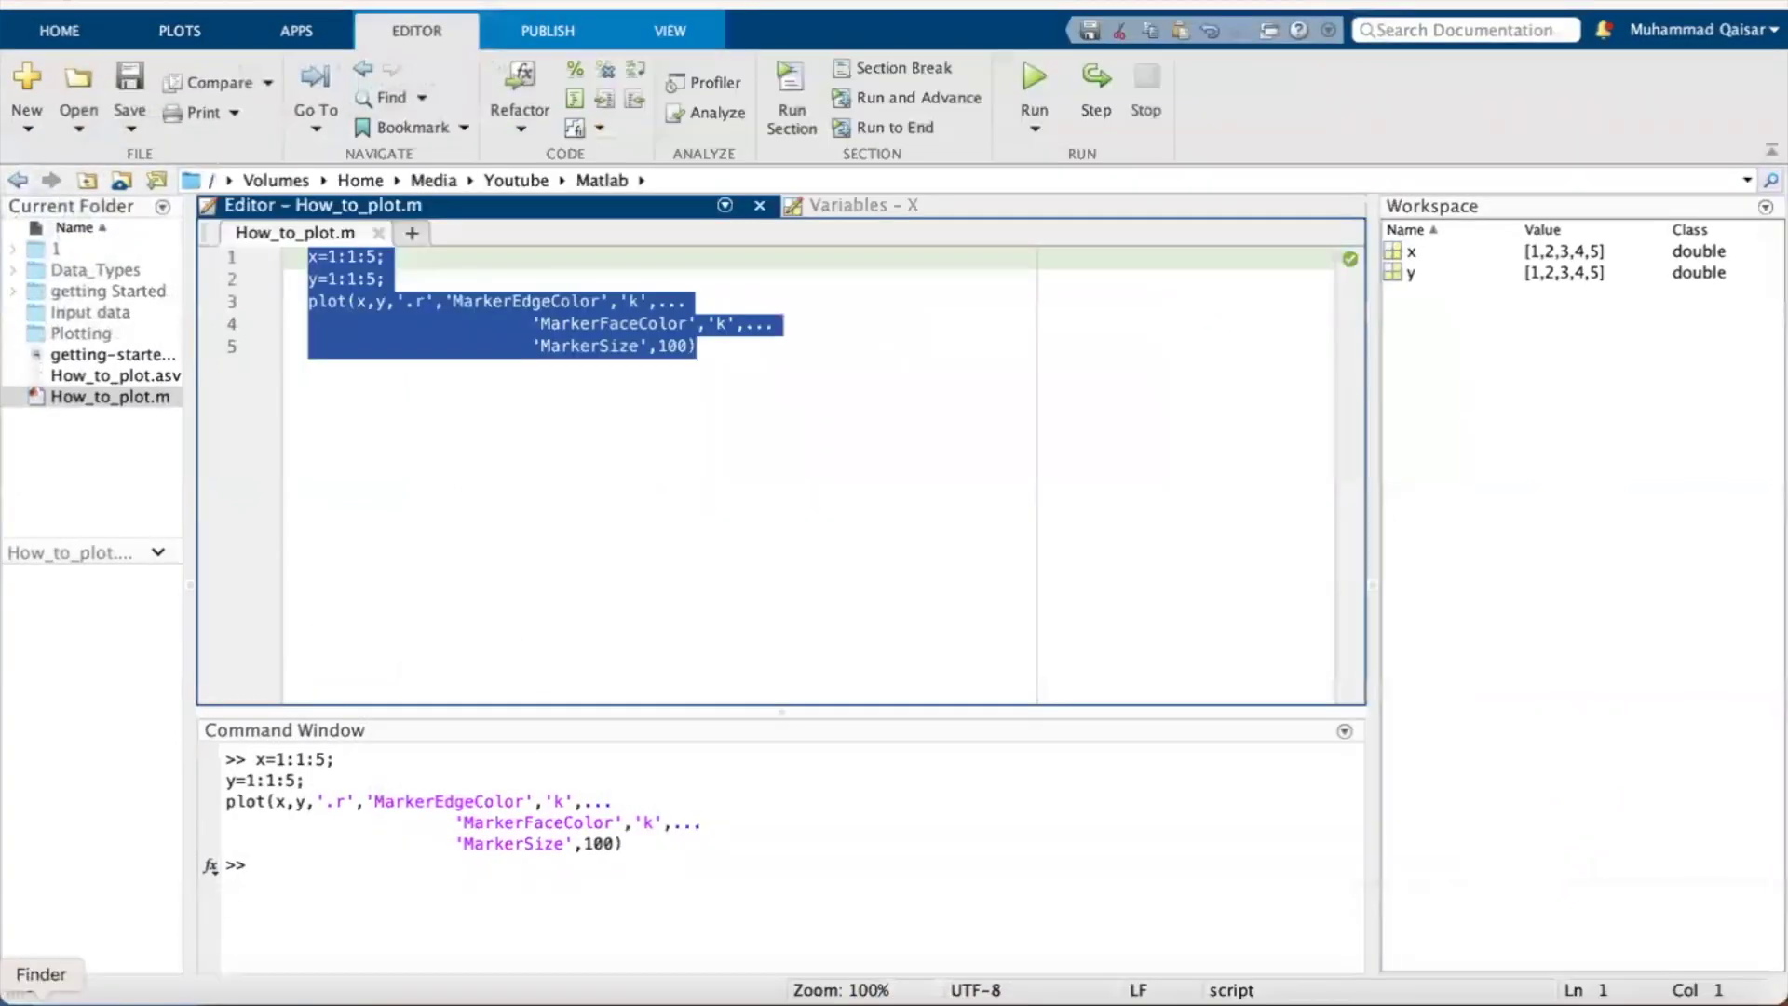
# - Open 2.tif from the Desktop in Preview and move its window to the right
pyautogui.click(41, 996)
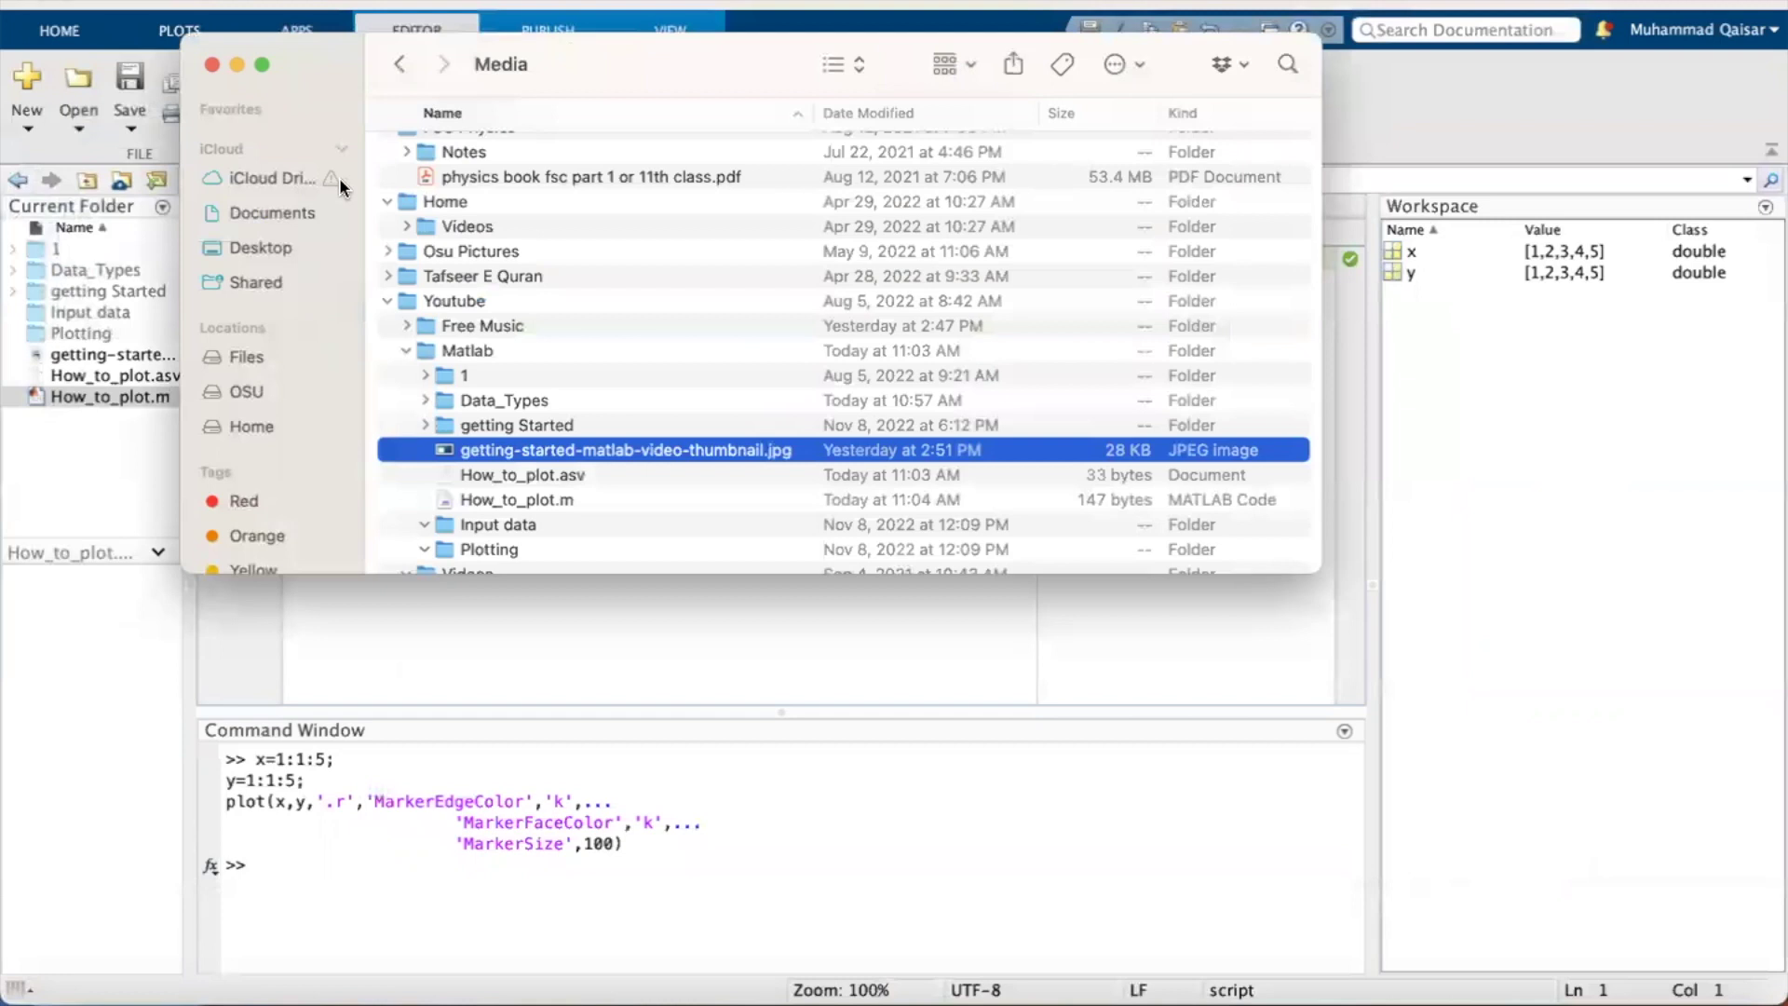
pyautogui.click(250, 246)
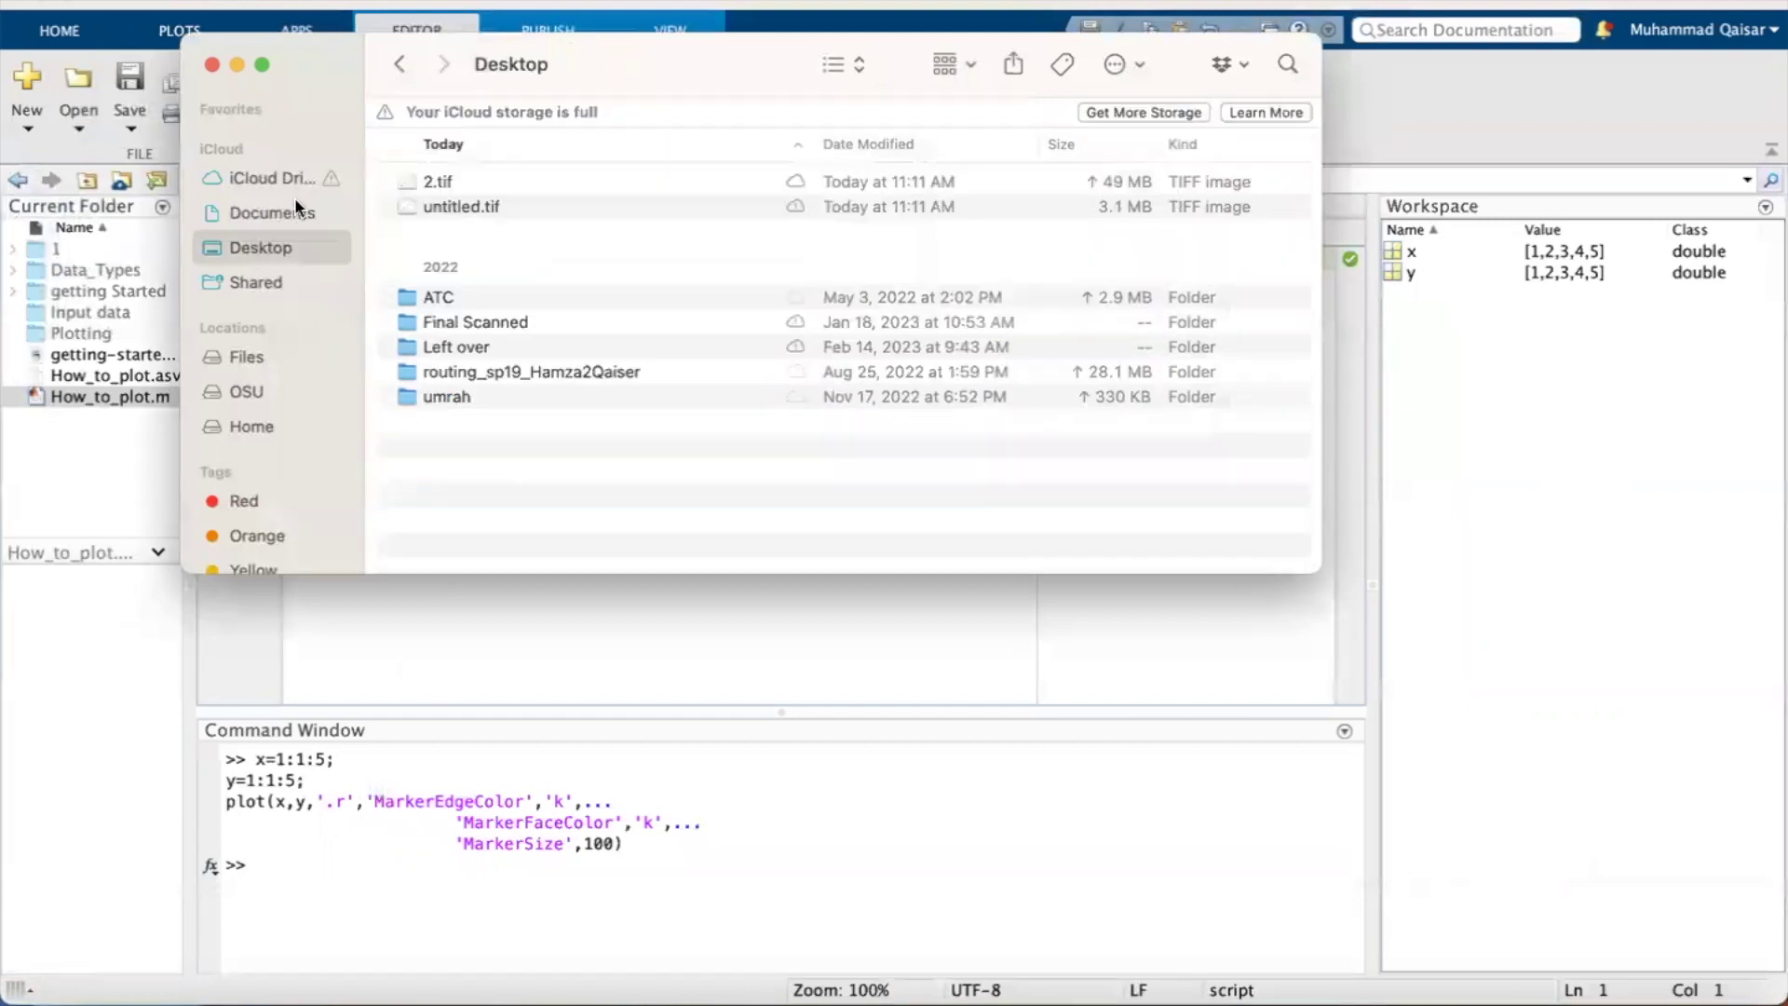
pyautogui.click(419, 182)
pyautogui.doubleClick(420, 182)
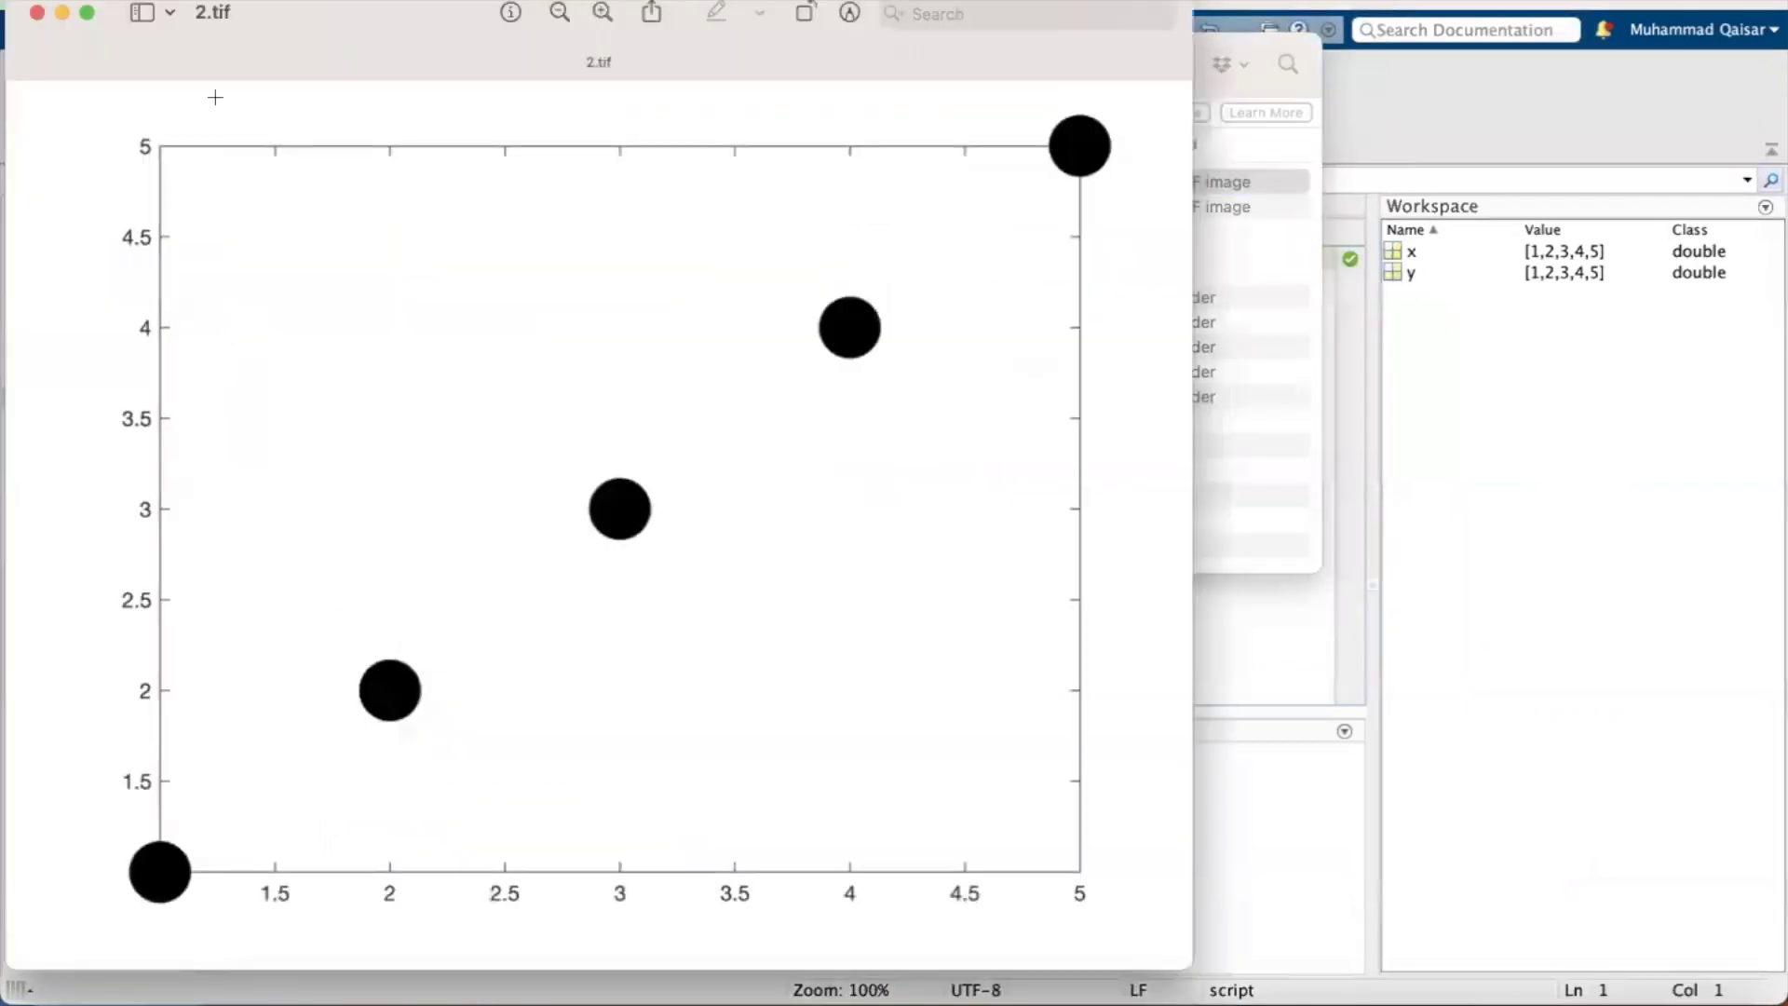
pyautogui.moveTo(383, 11); pyautogui.dragTo(1230, 11)
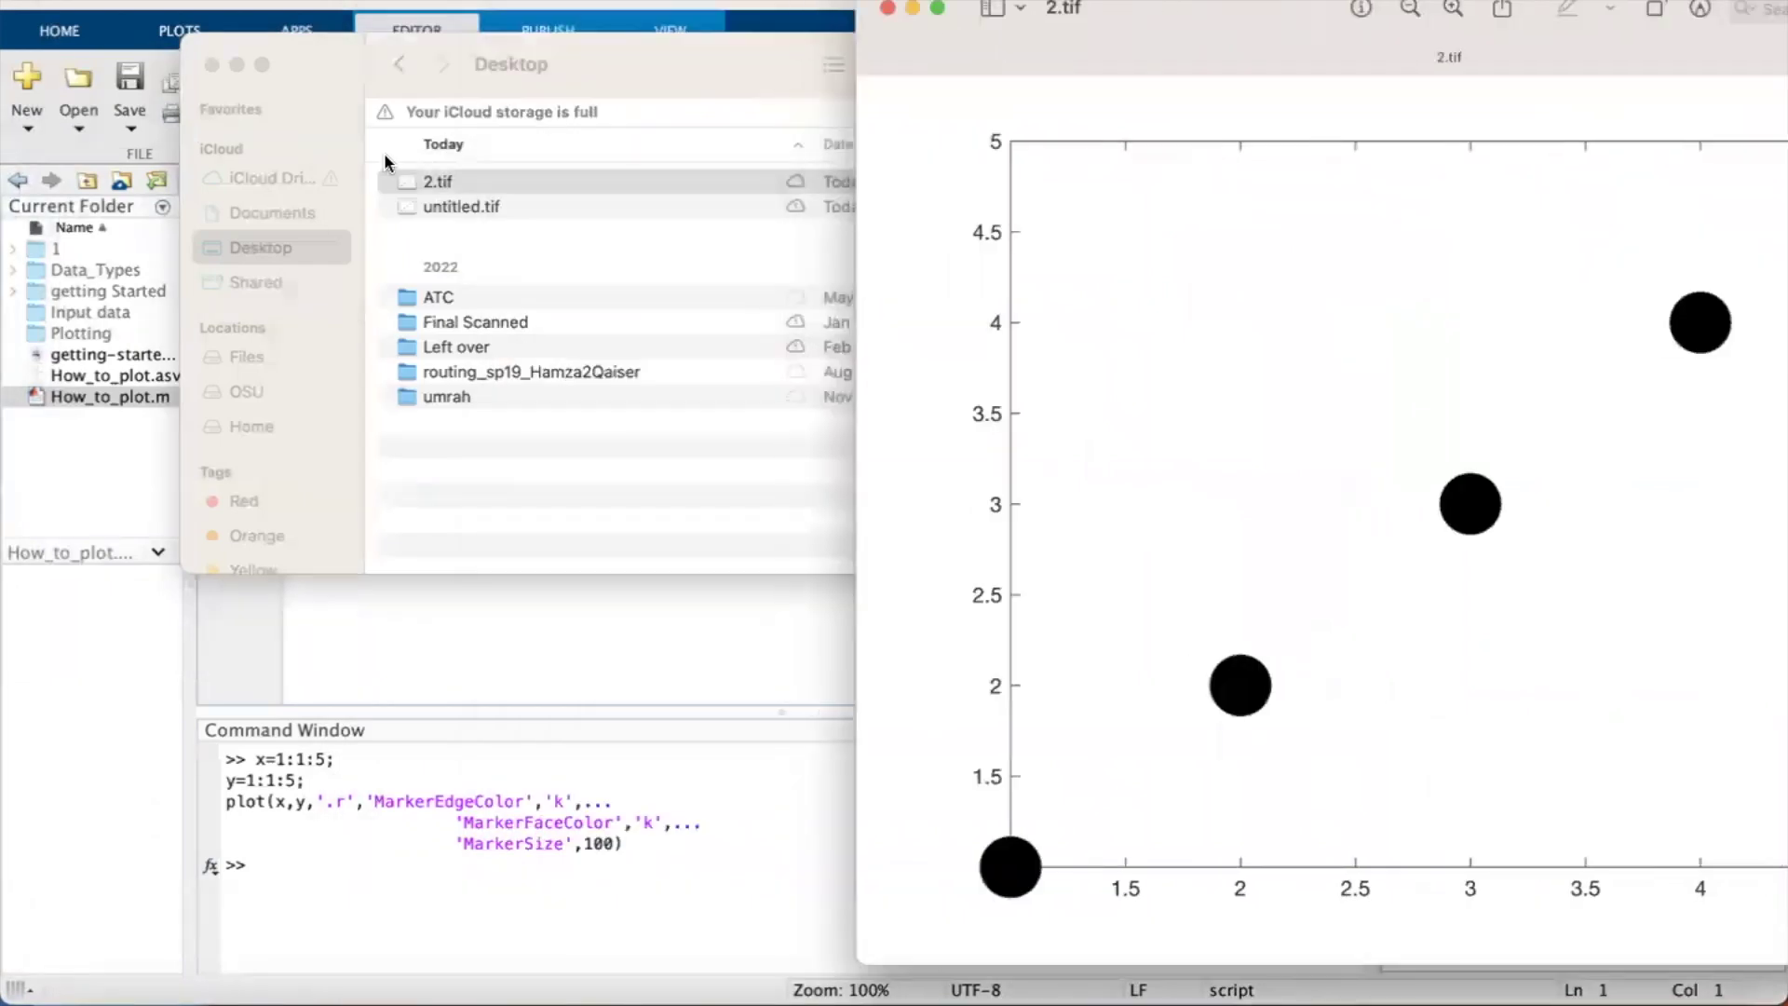
# - Open untitled.tif in Preview and zoom in until one dot fills the view
pyautogui.doubleClick(416, 203)
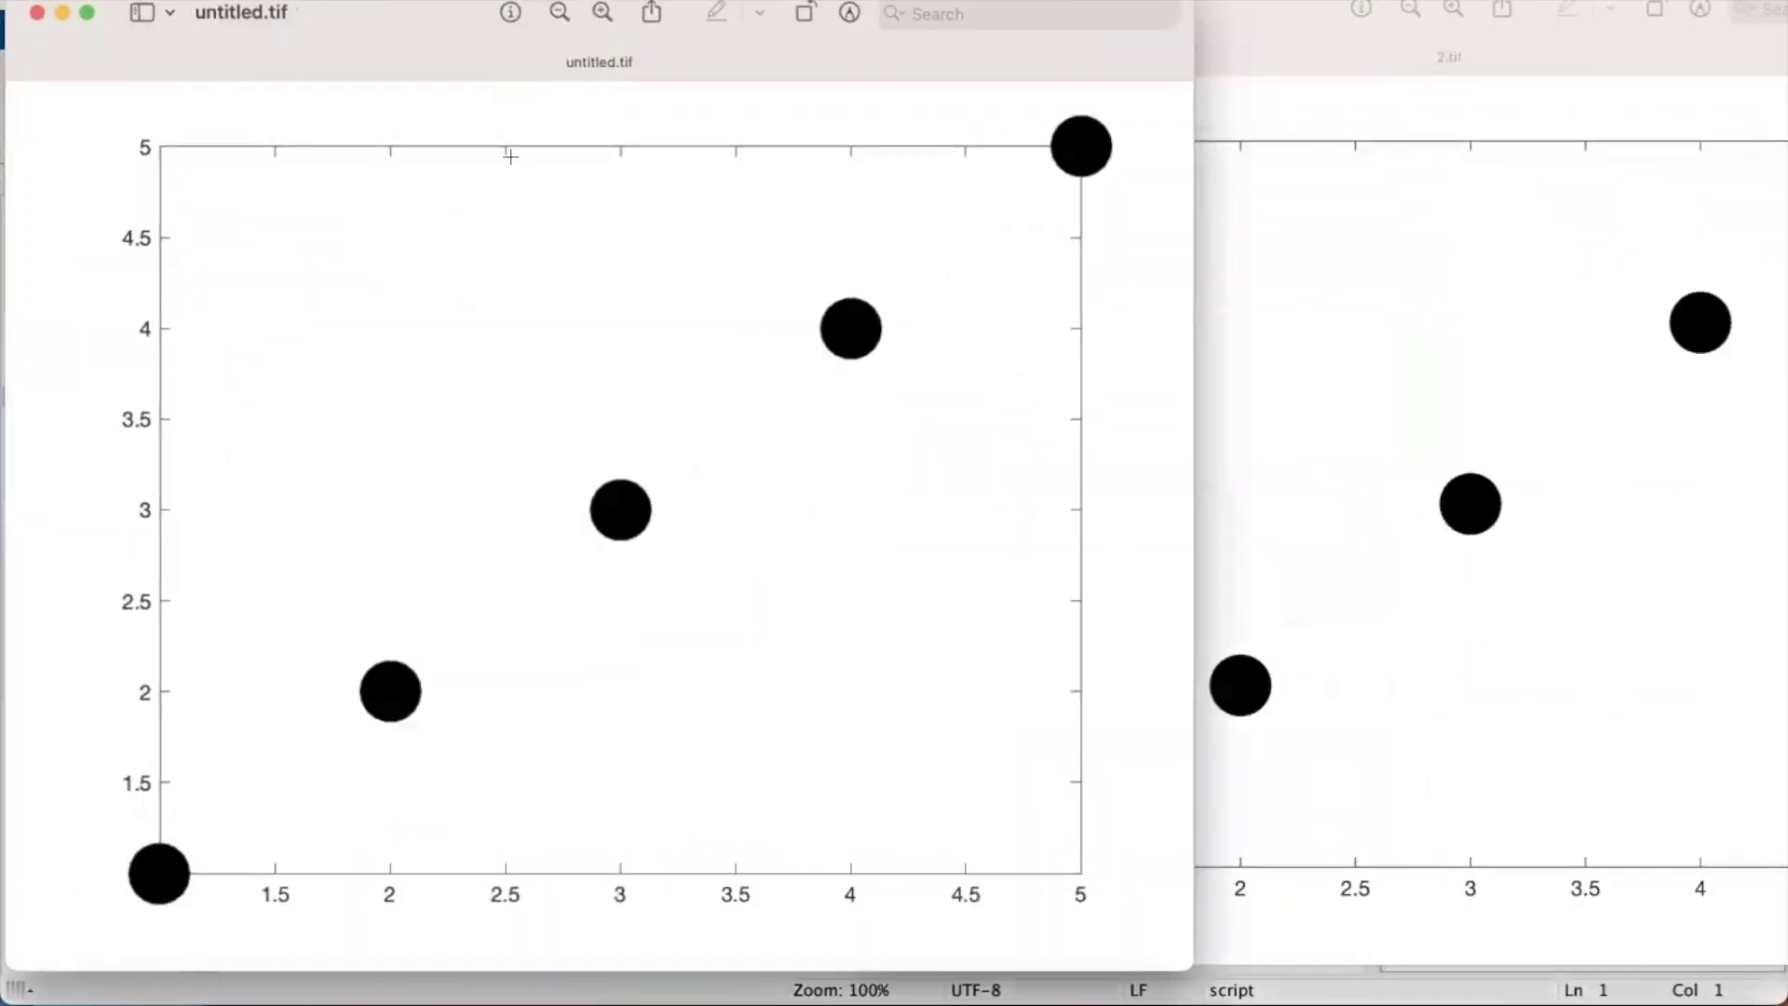
pyautogui.click(602, 12)
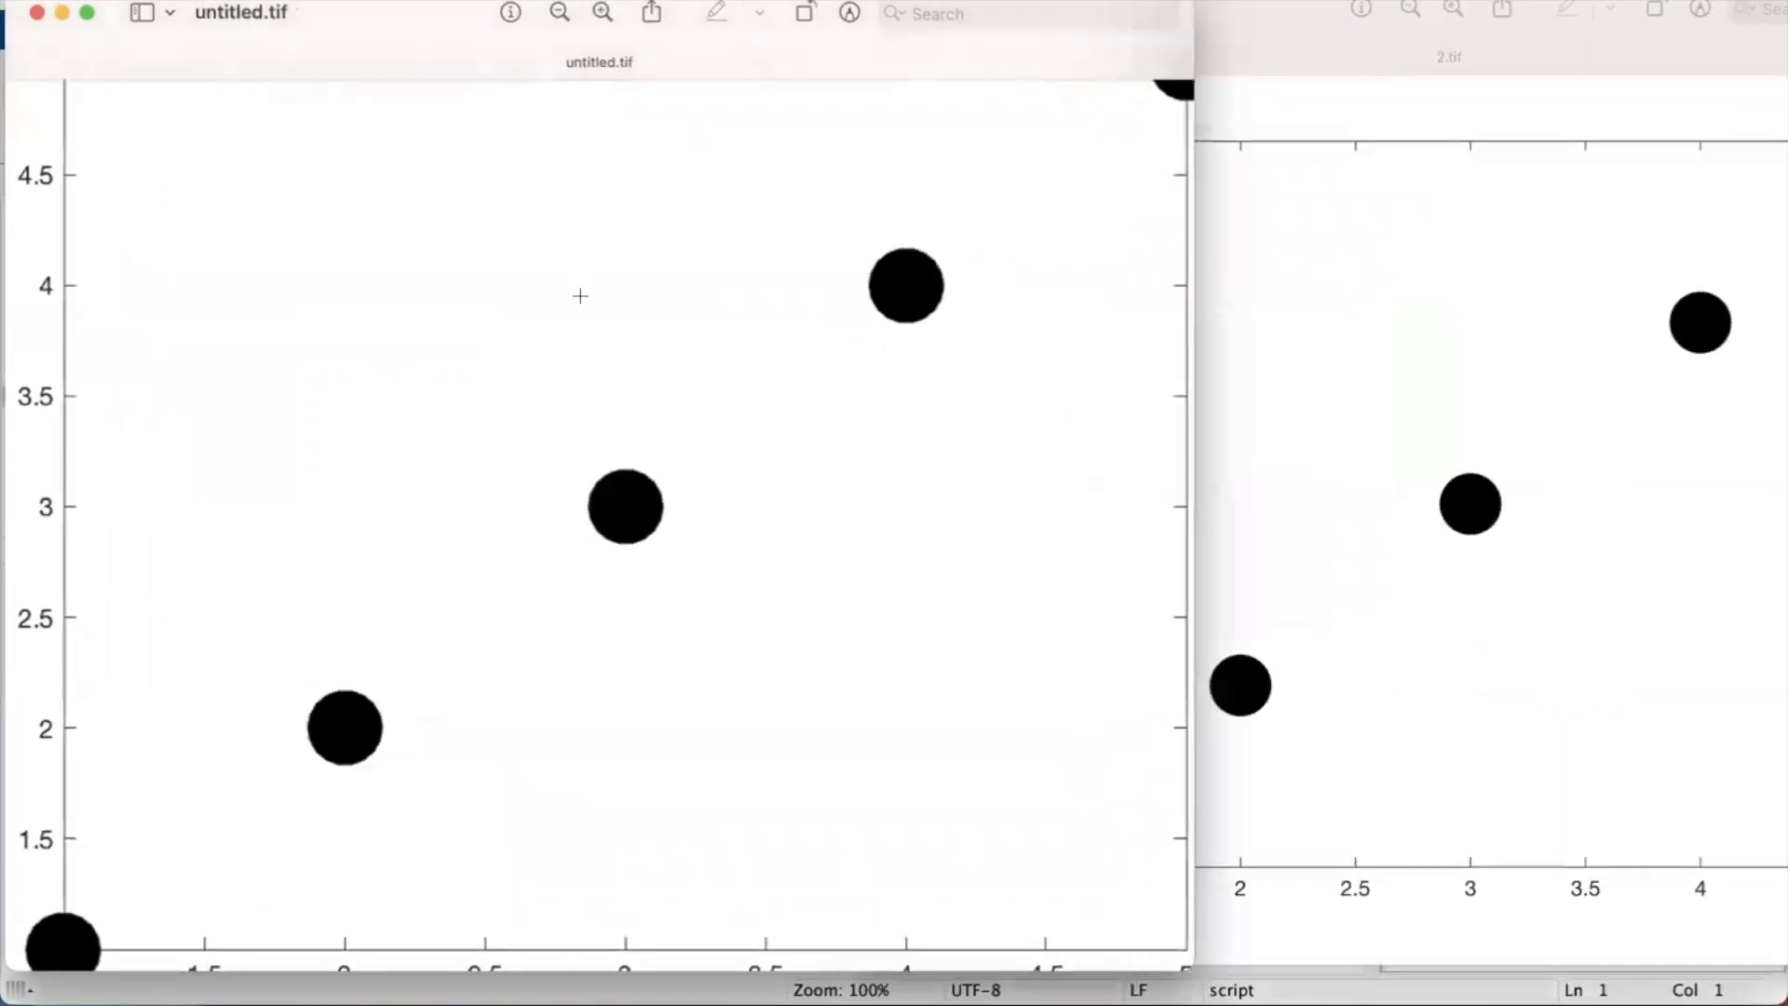
pyautogui.click(604, 13)
pyautogui.click(604, 14)
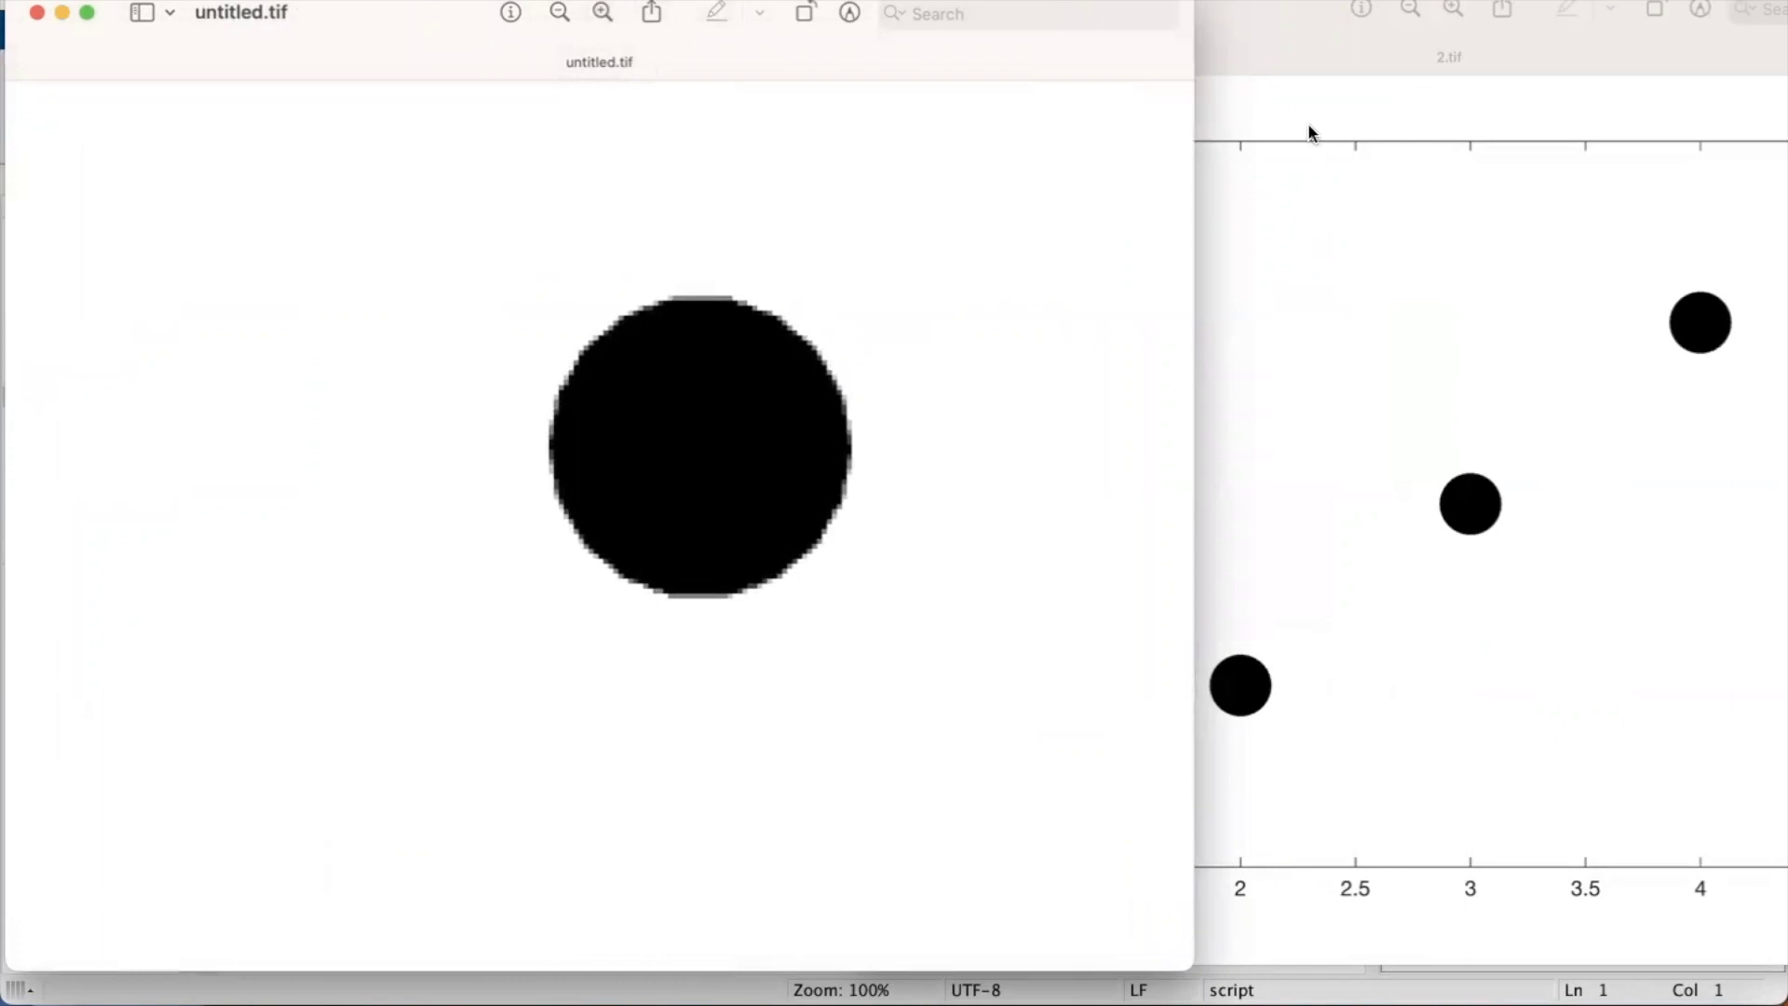
# - Zoom 2.tif in on a dot to compare its edges with untitled.tif, then close untitled.tif
pyautogui.click(1454, 10)
pyautogui.click(1454, 10)
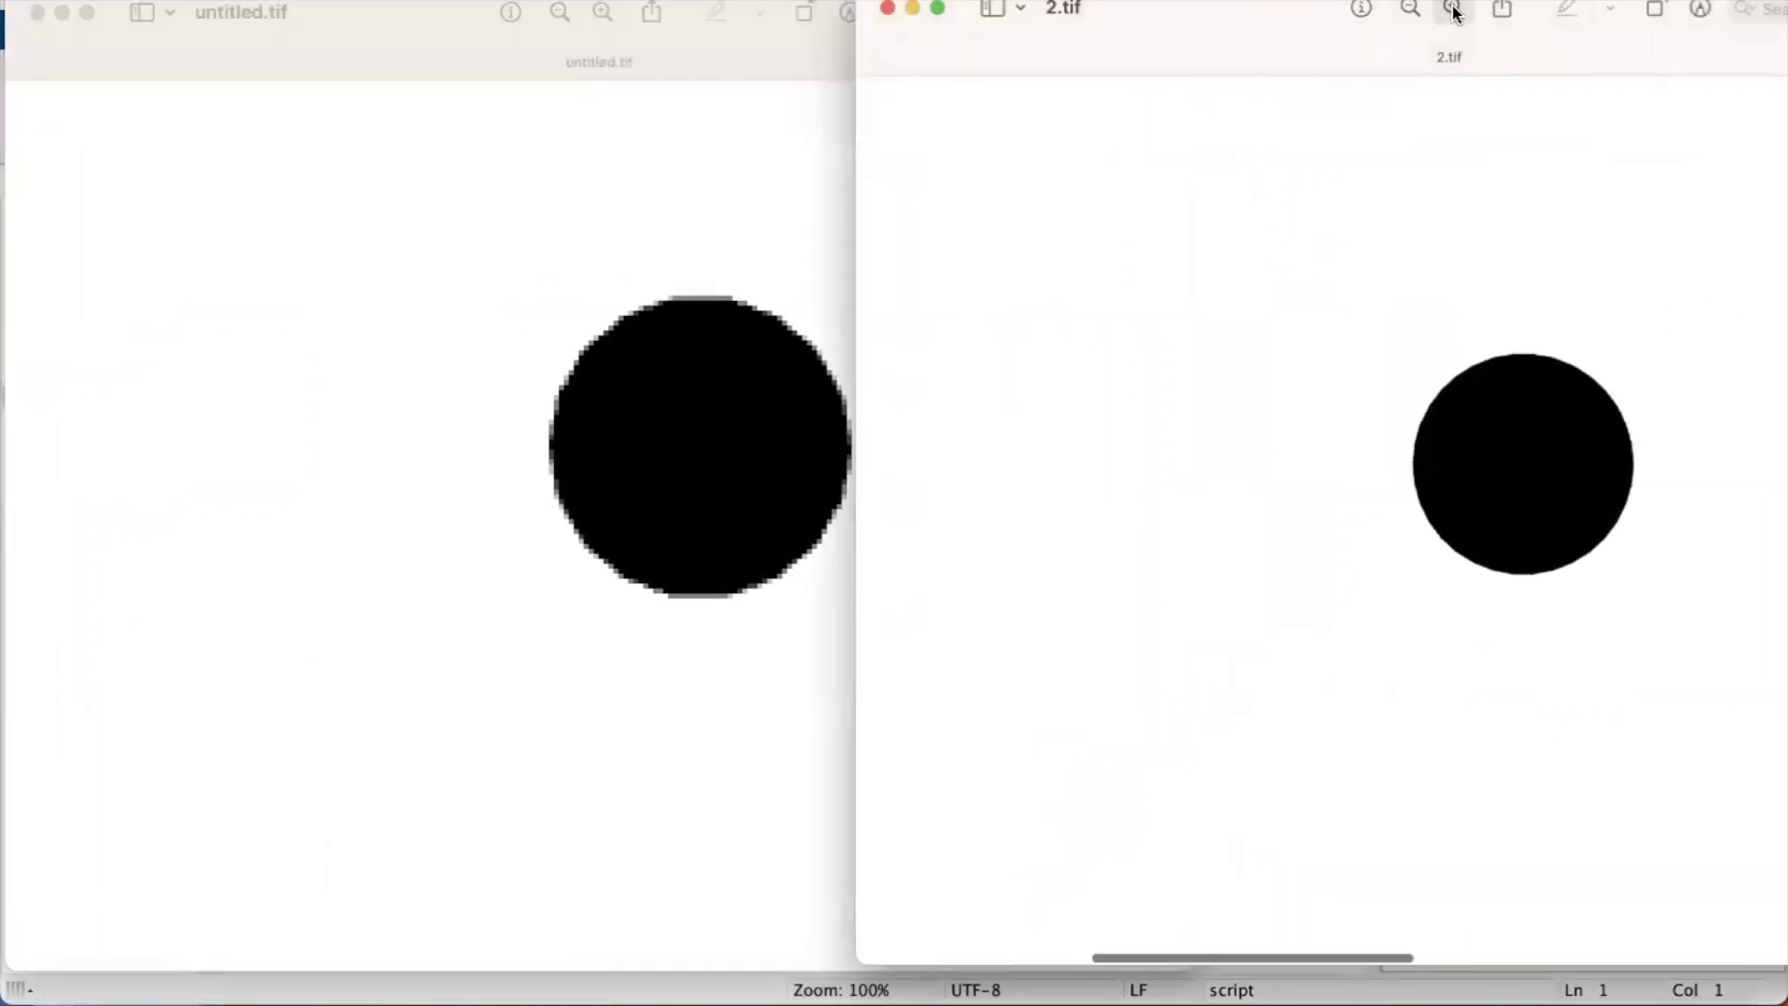
pyautogui.click(1454, 10)
pyautogui.click(1453, 10)
pyautogui.click(1408, 9)
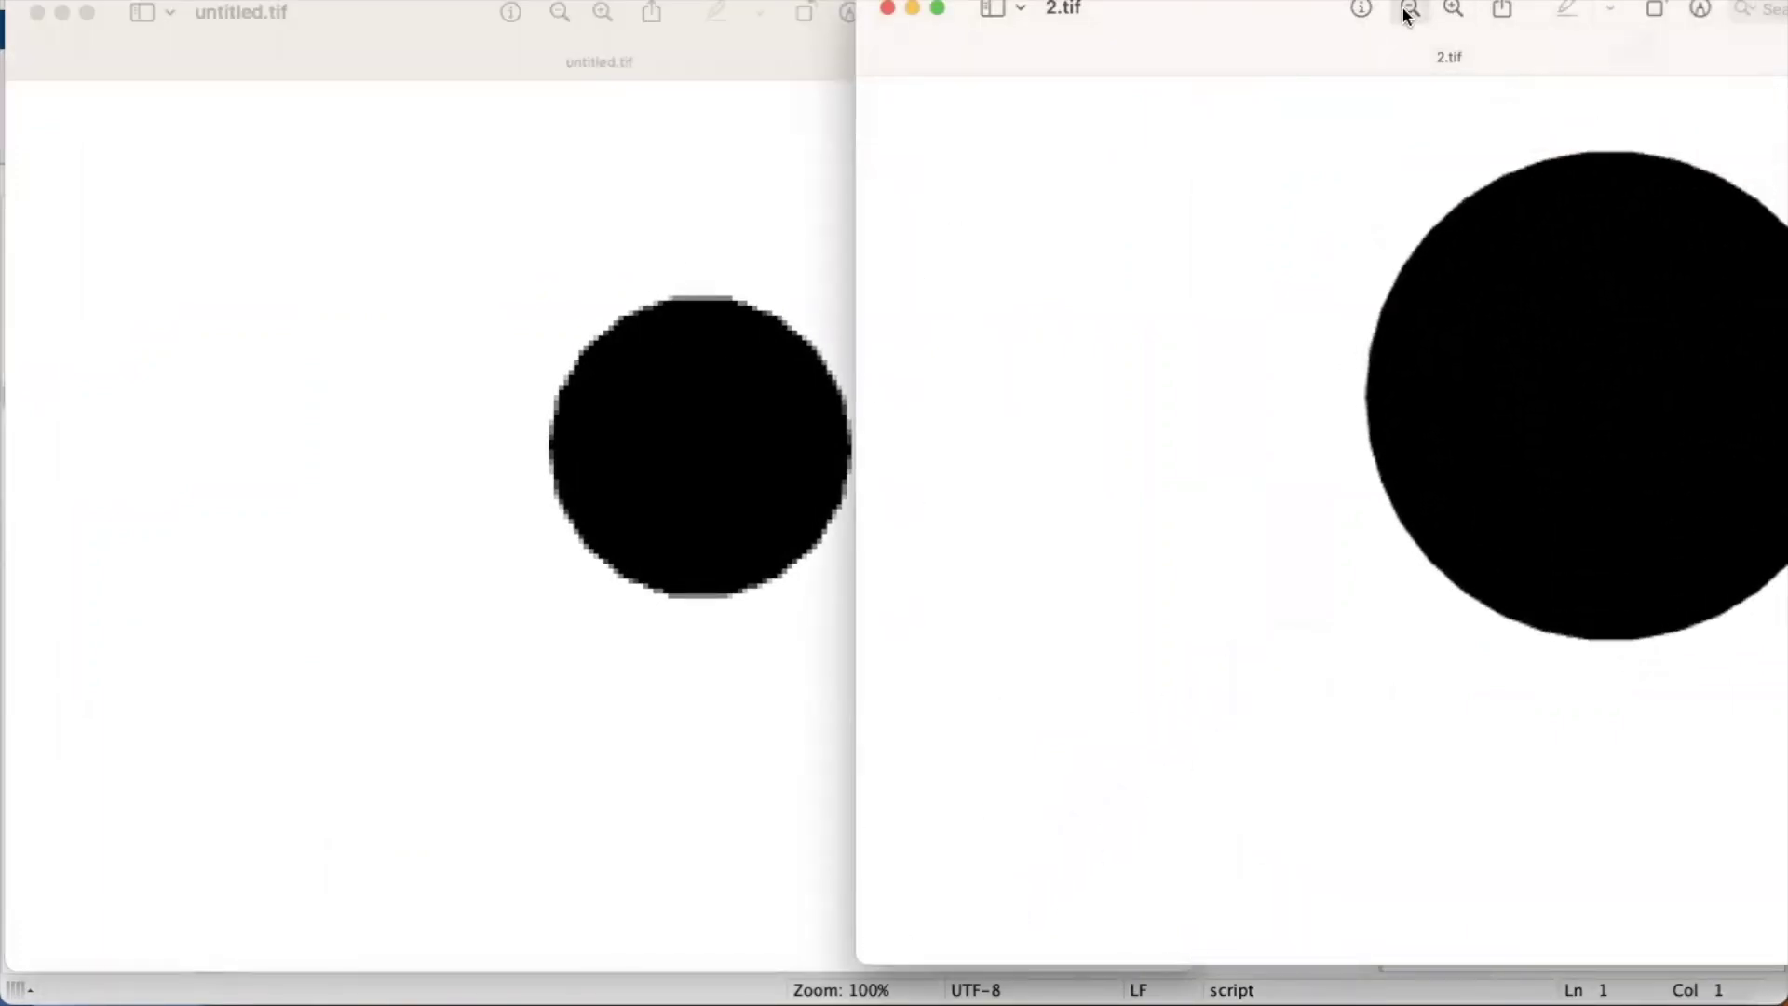
pyautogui.click(1408, 10)
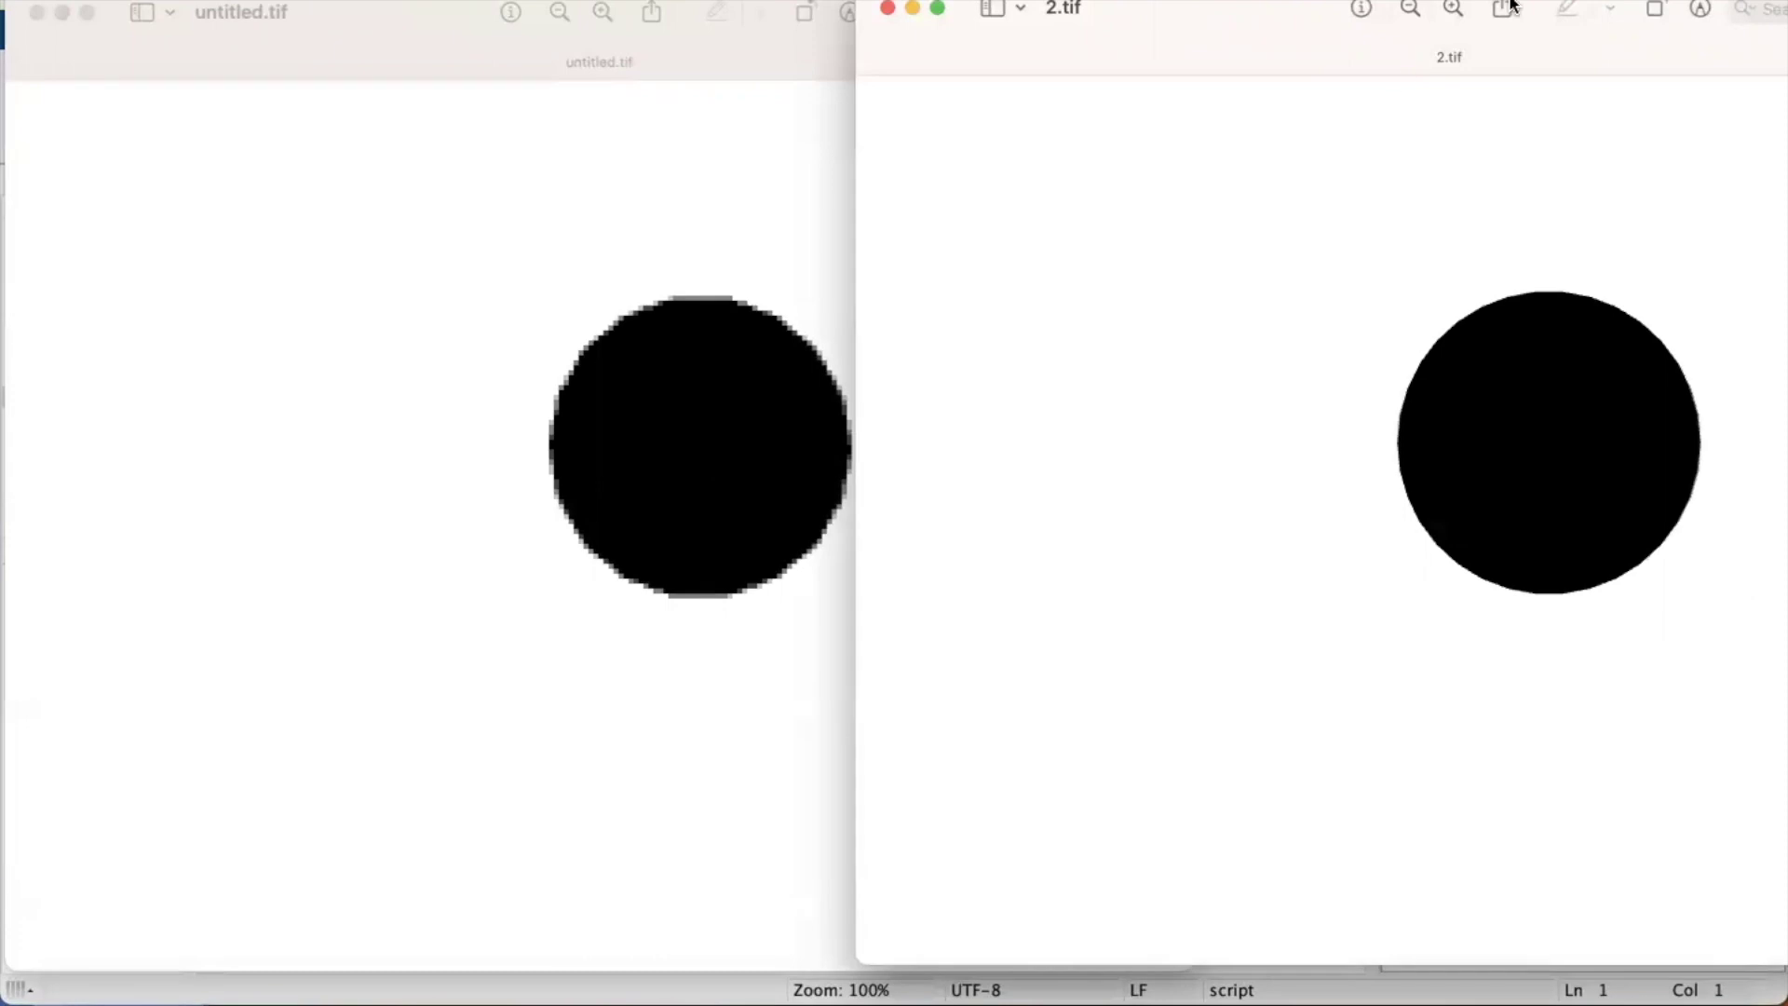
pyautogui.click(1456, 9)
pyautogui.click(1455, 9)
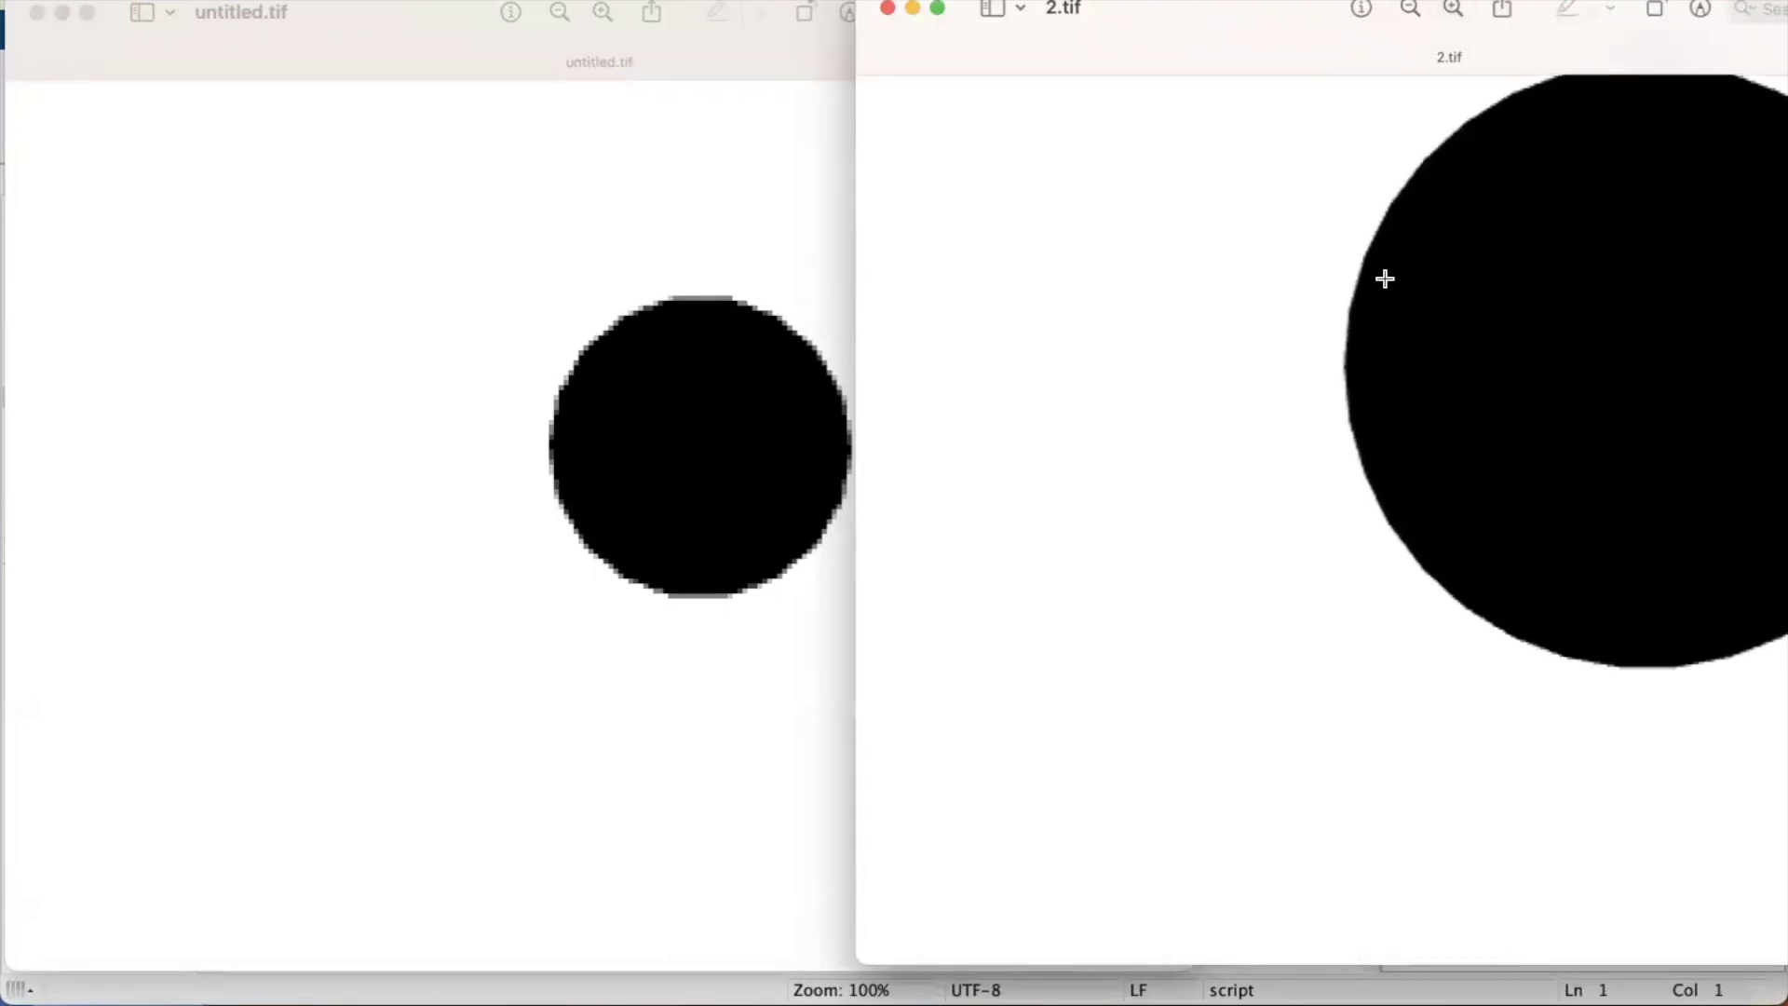
pyautogui.click(594, 13)
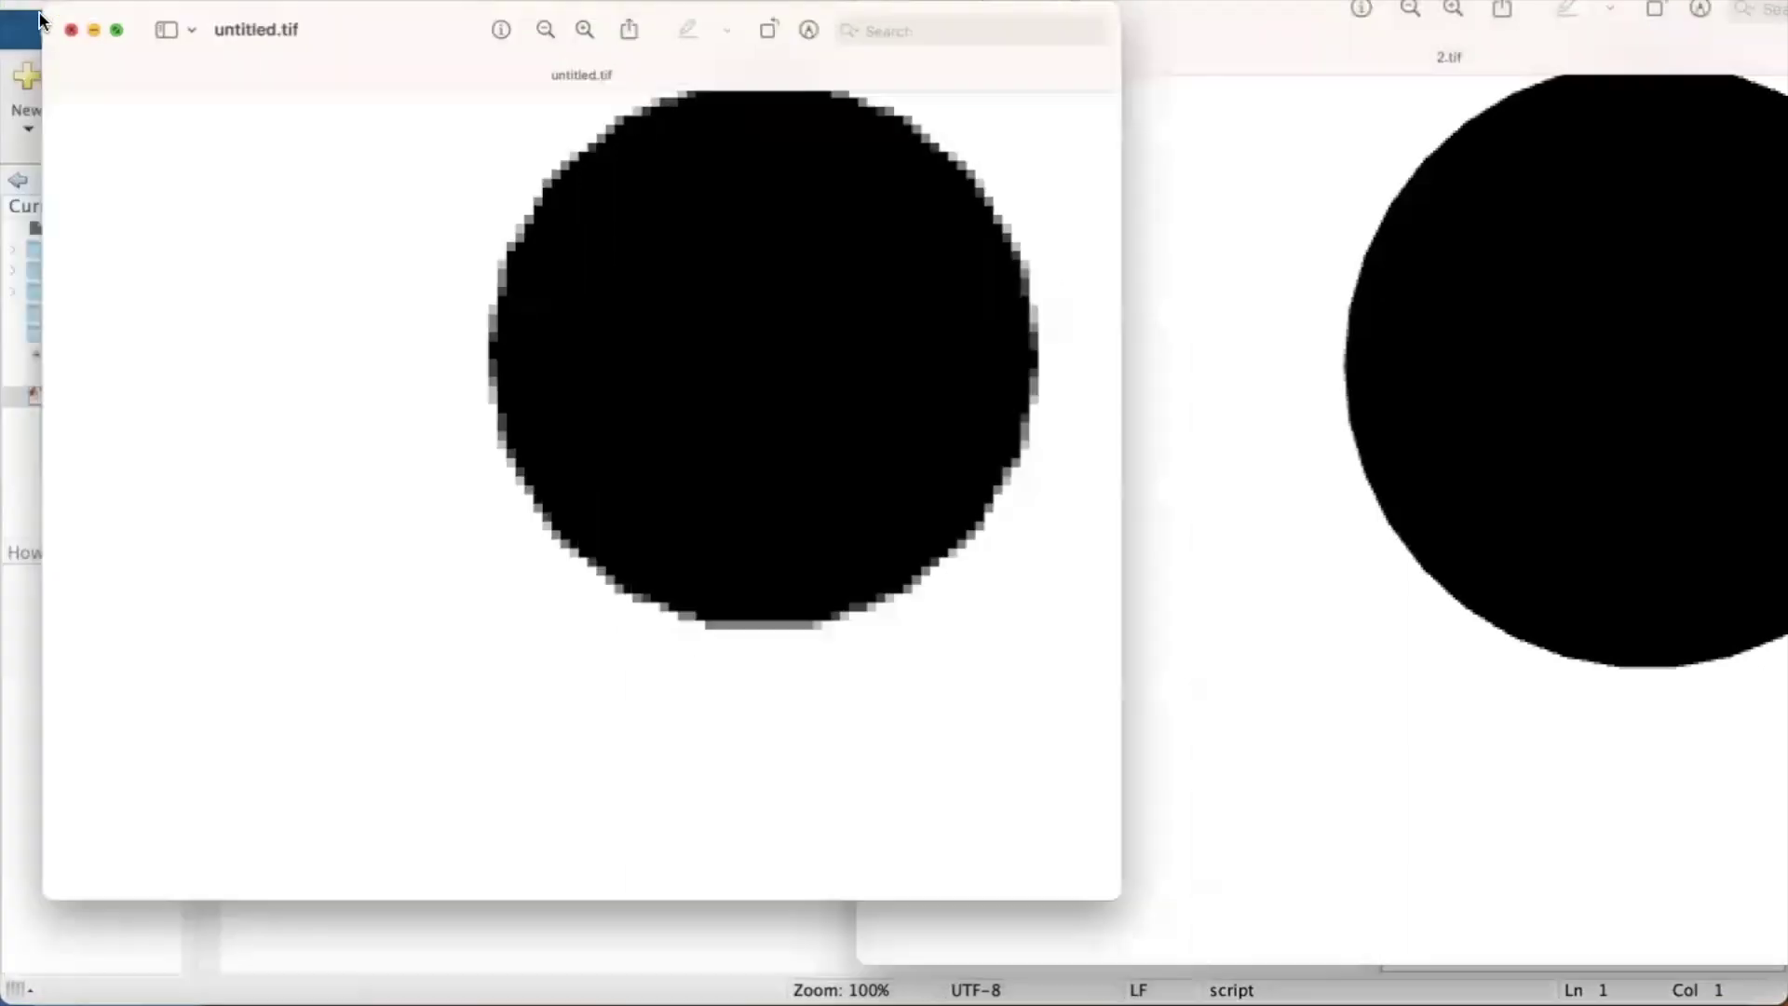
pyautogui.click(37, 13)
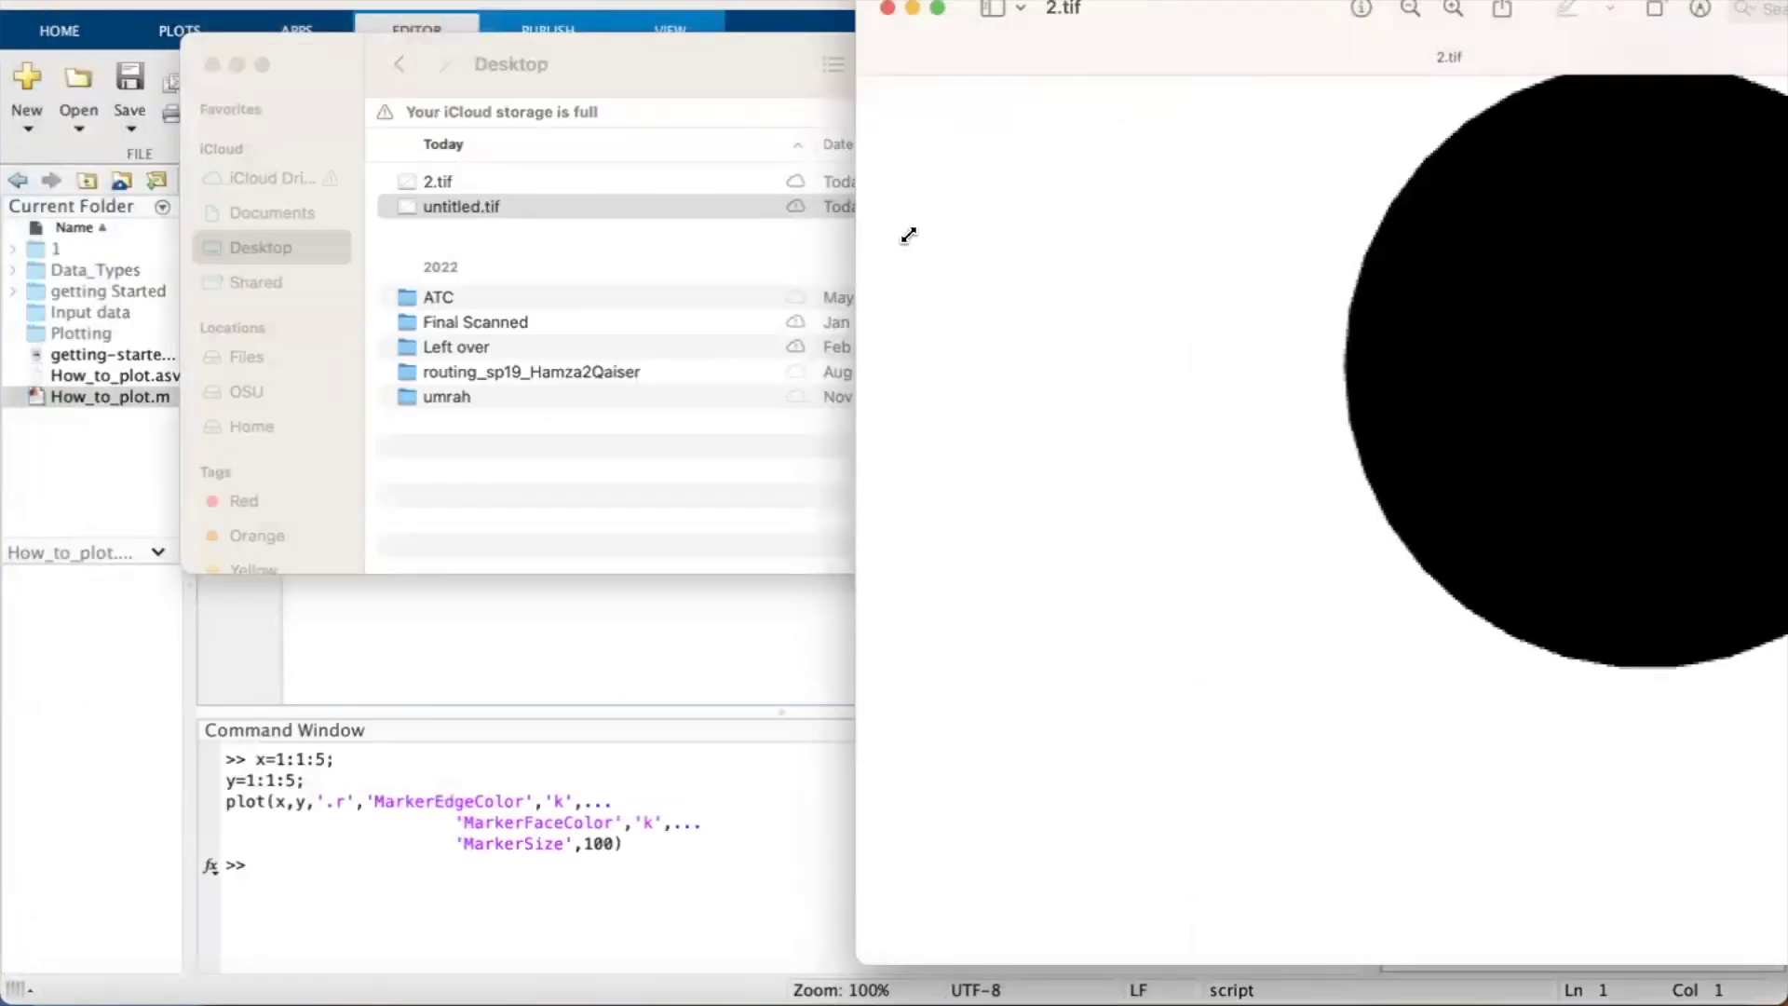
# - In MATLAB, select the five x, y and plot lines and evaluate them again with F9
pyautogui.click(432, 659)
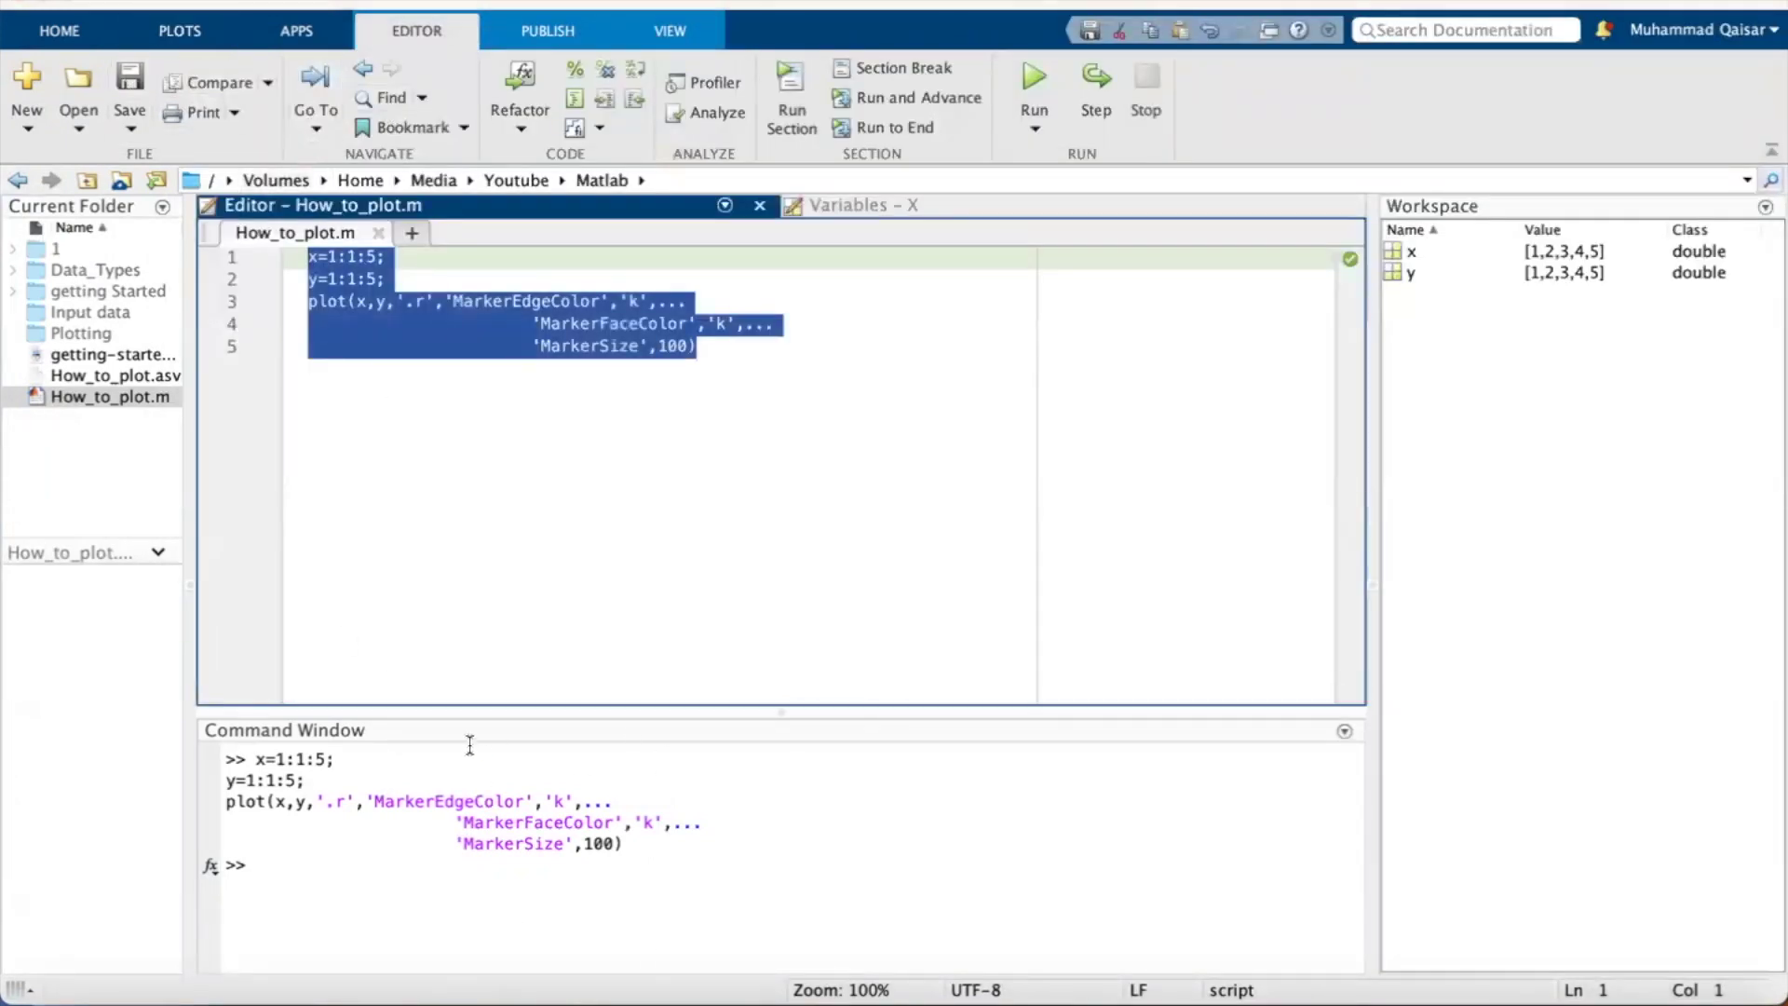
pyautogui.click(752, 364)
pyautogui.moveTo(752, 363); pyautogui.dragTo(190, 253)
pyautogui.press('F9')
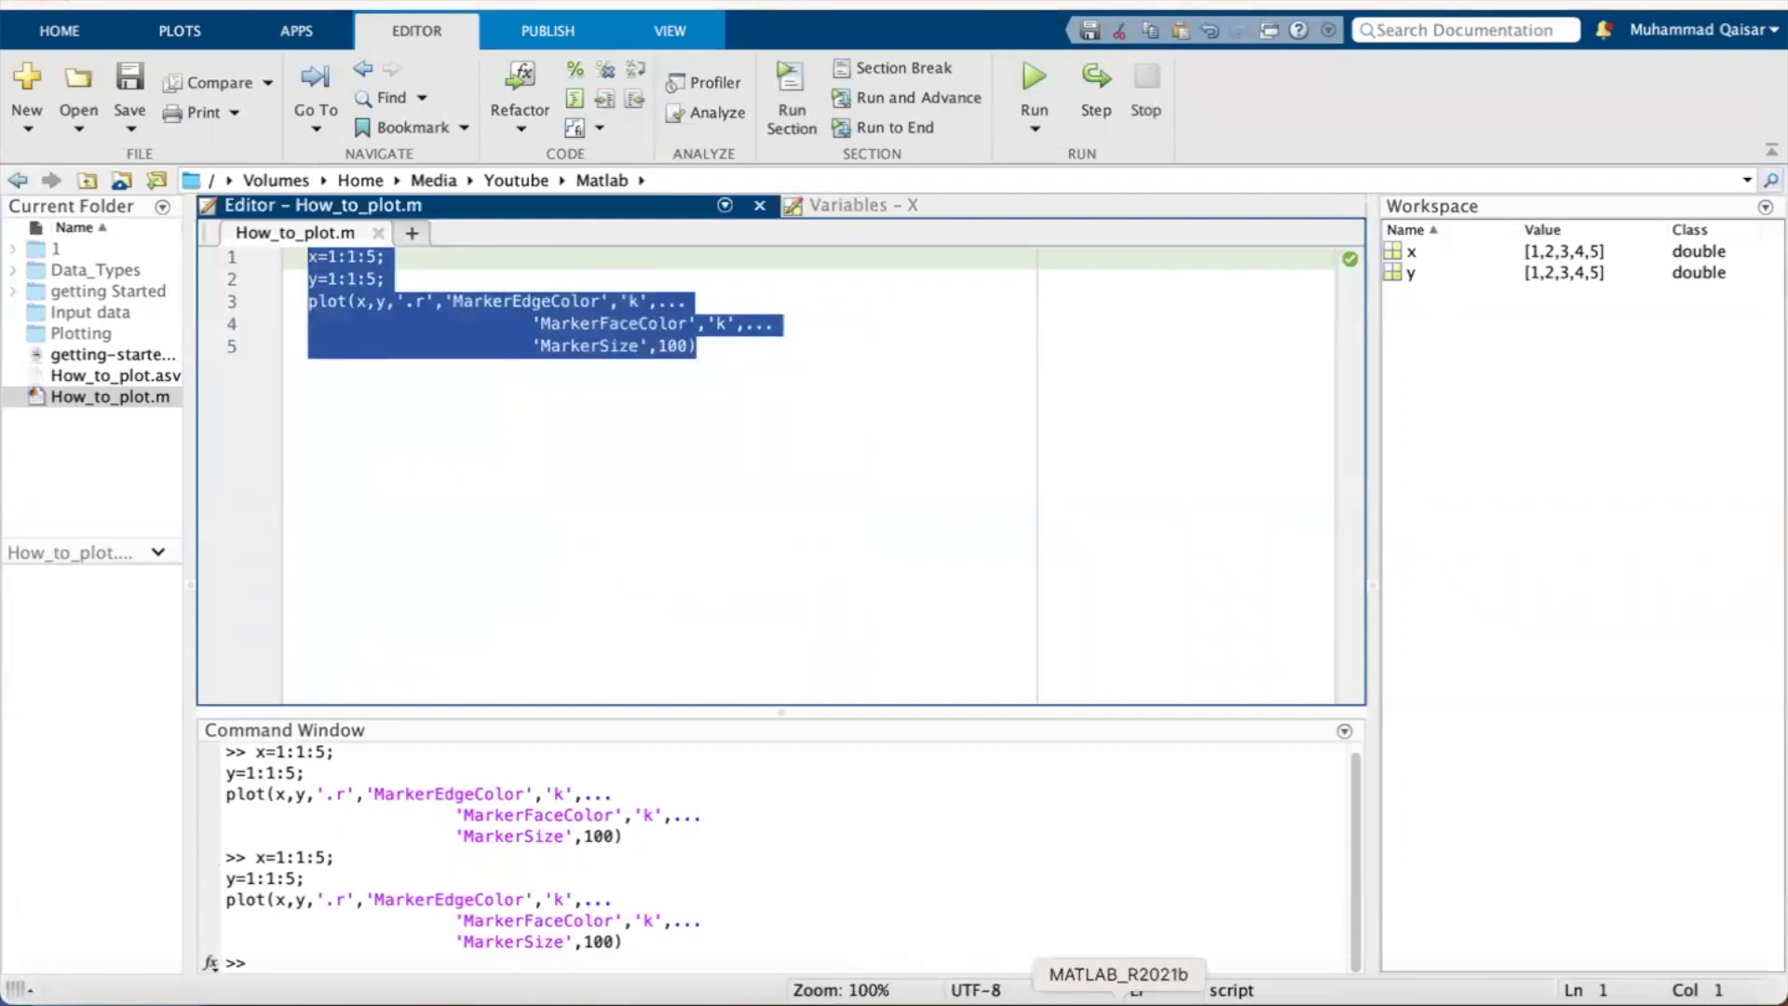
# - Bring Figure 1 forward from the MATLAB Dock menu and open its Export Setup
pyautogui.rightClick(1118, 998)
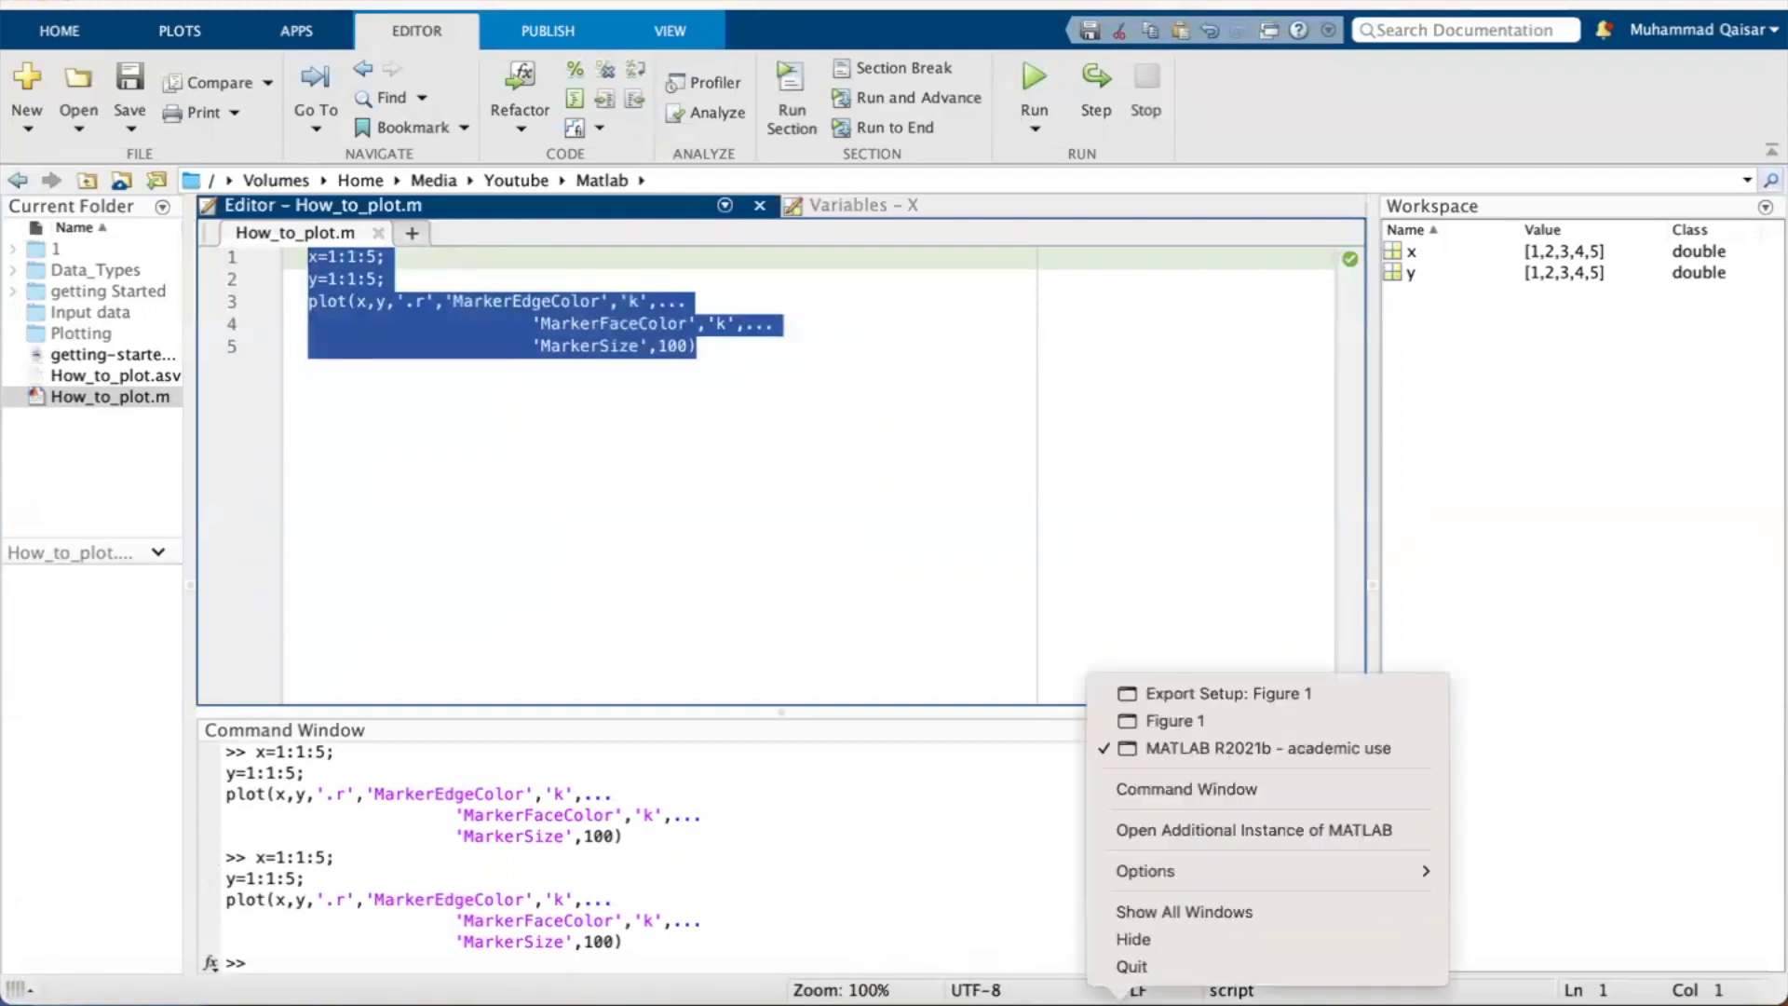
pyautogui.click(1177, 721)
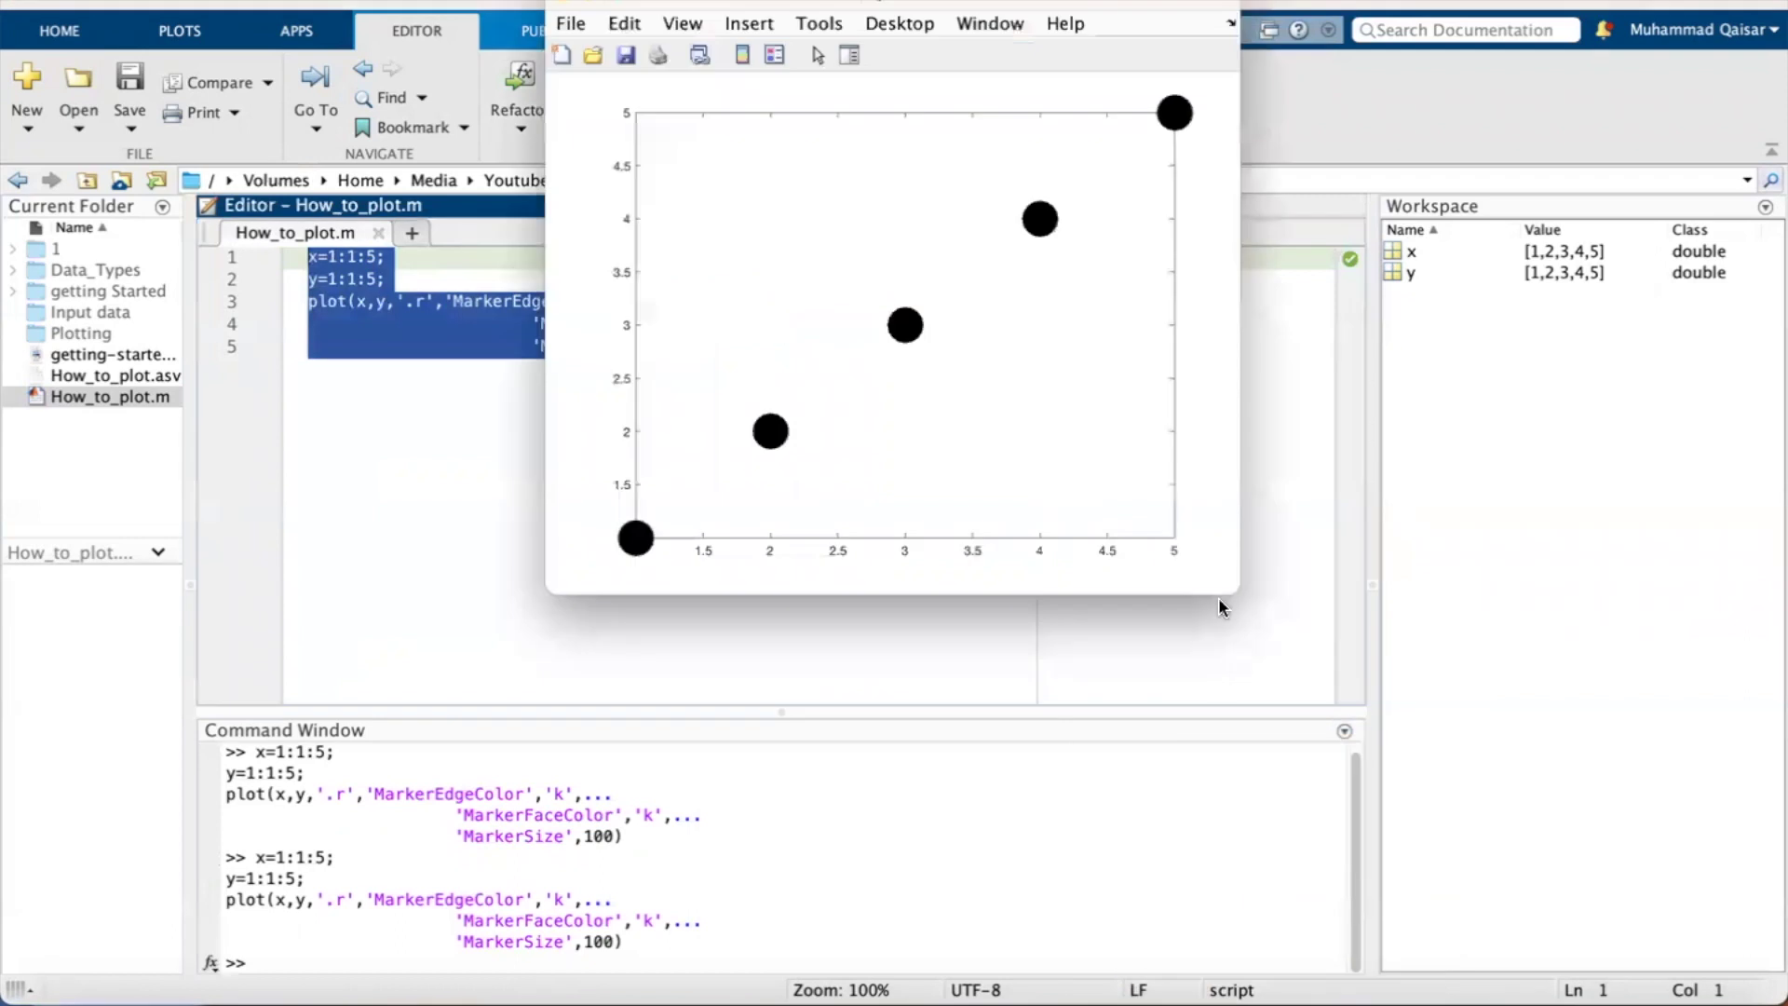
pyautogui.click(574, 21)
pyautogui.click(619, 287)
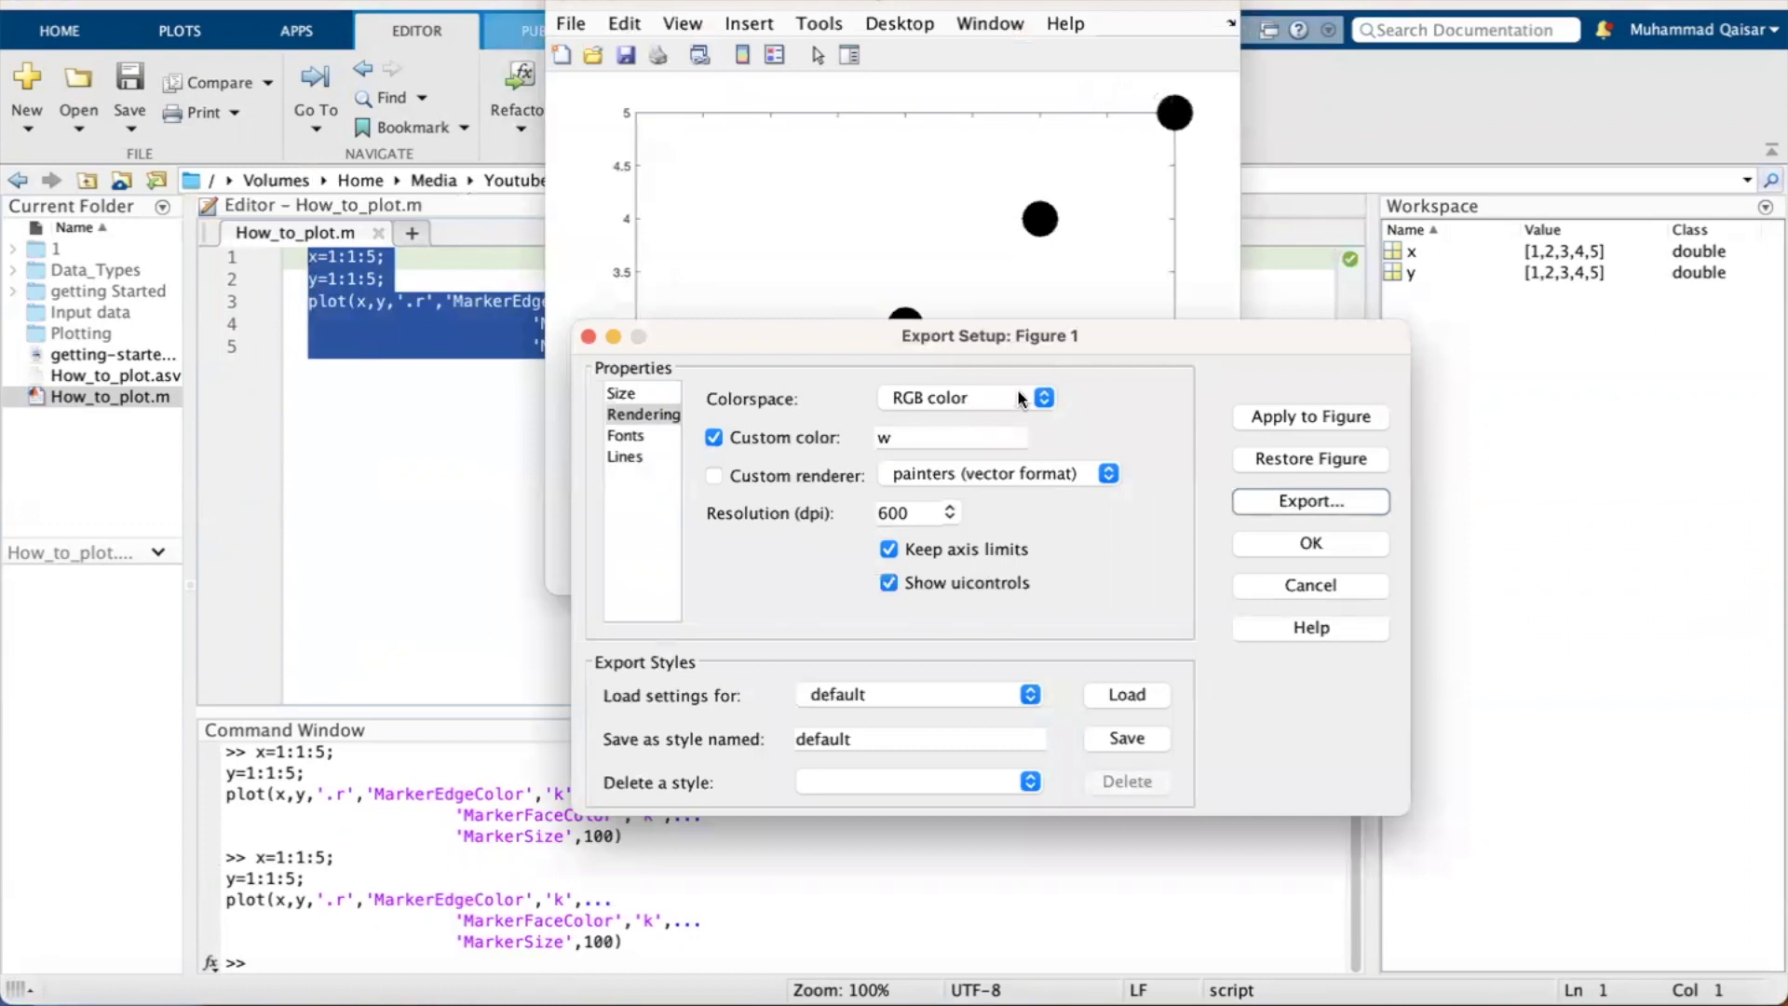
# - Review the colorspace choices, then the Fonts, Lines and Size export settings
pyautogui.click(1032, 396)
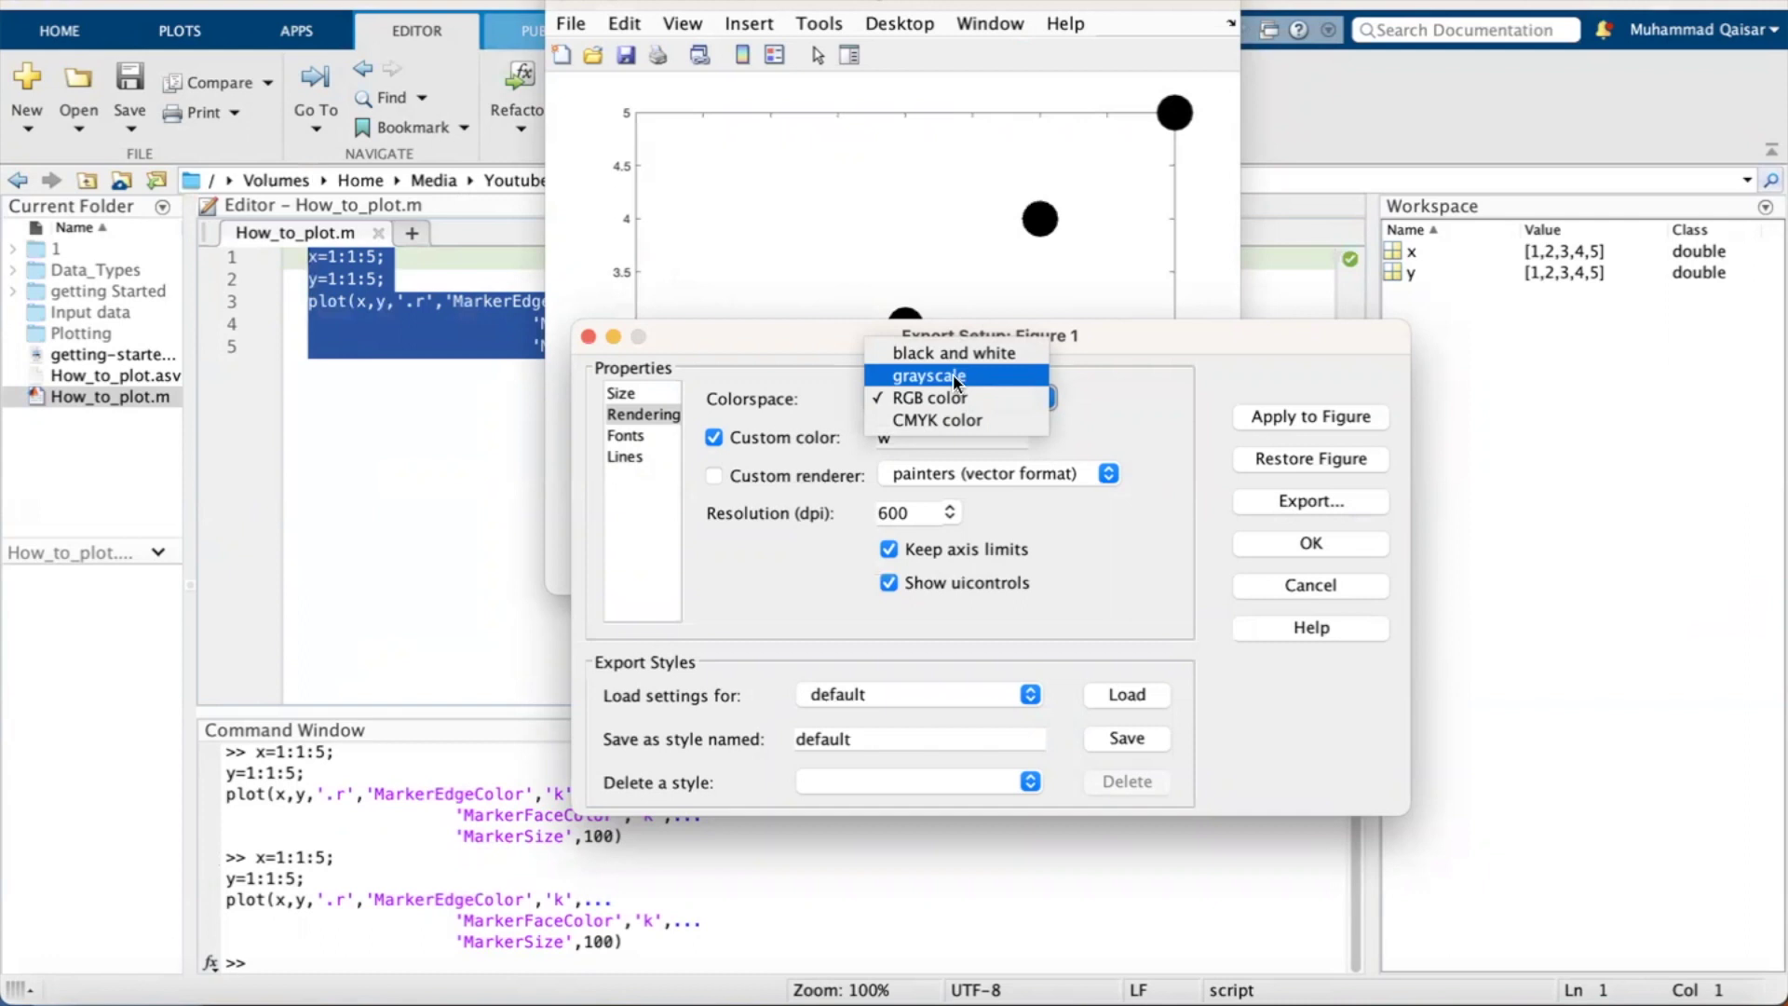
pyautogui.click(627, 436)
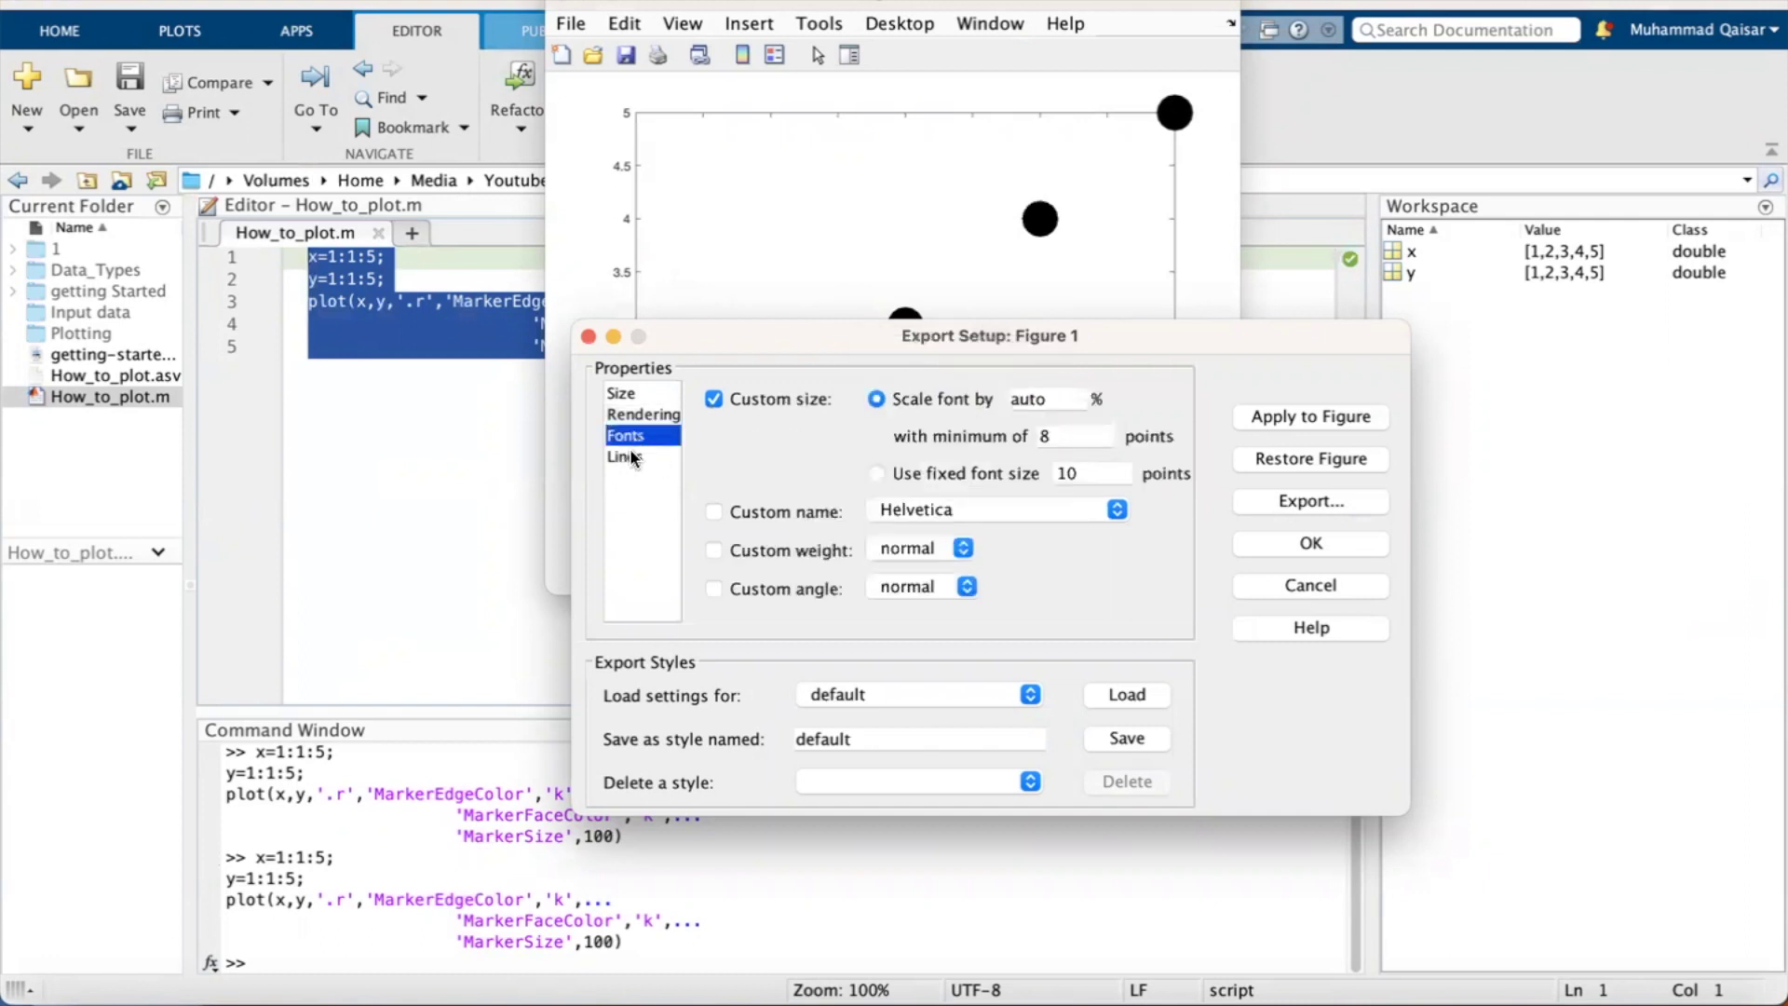
pyautogui.click(631, 456)
pyautogui.click(638, 394)
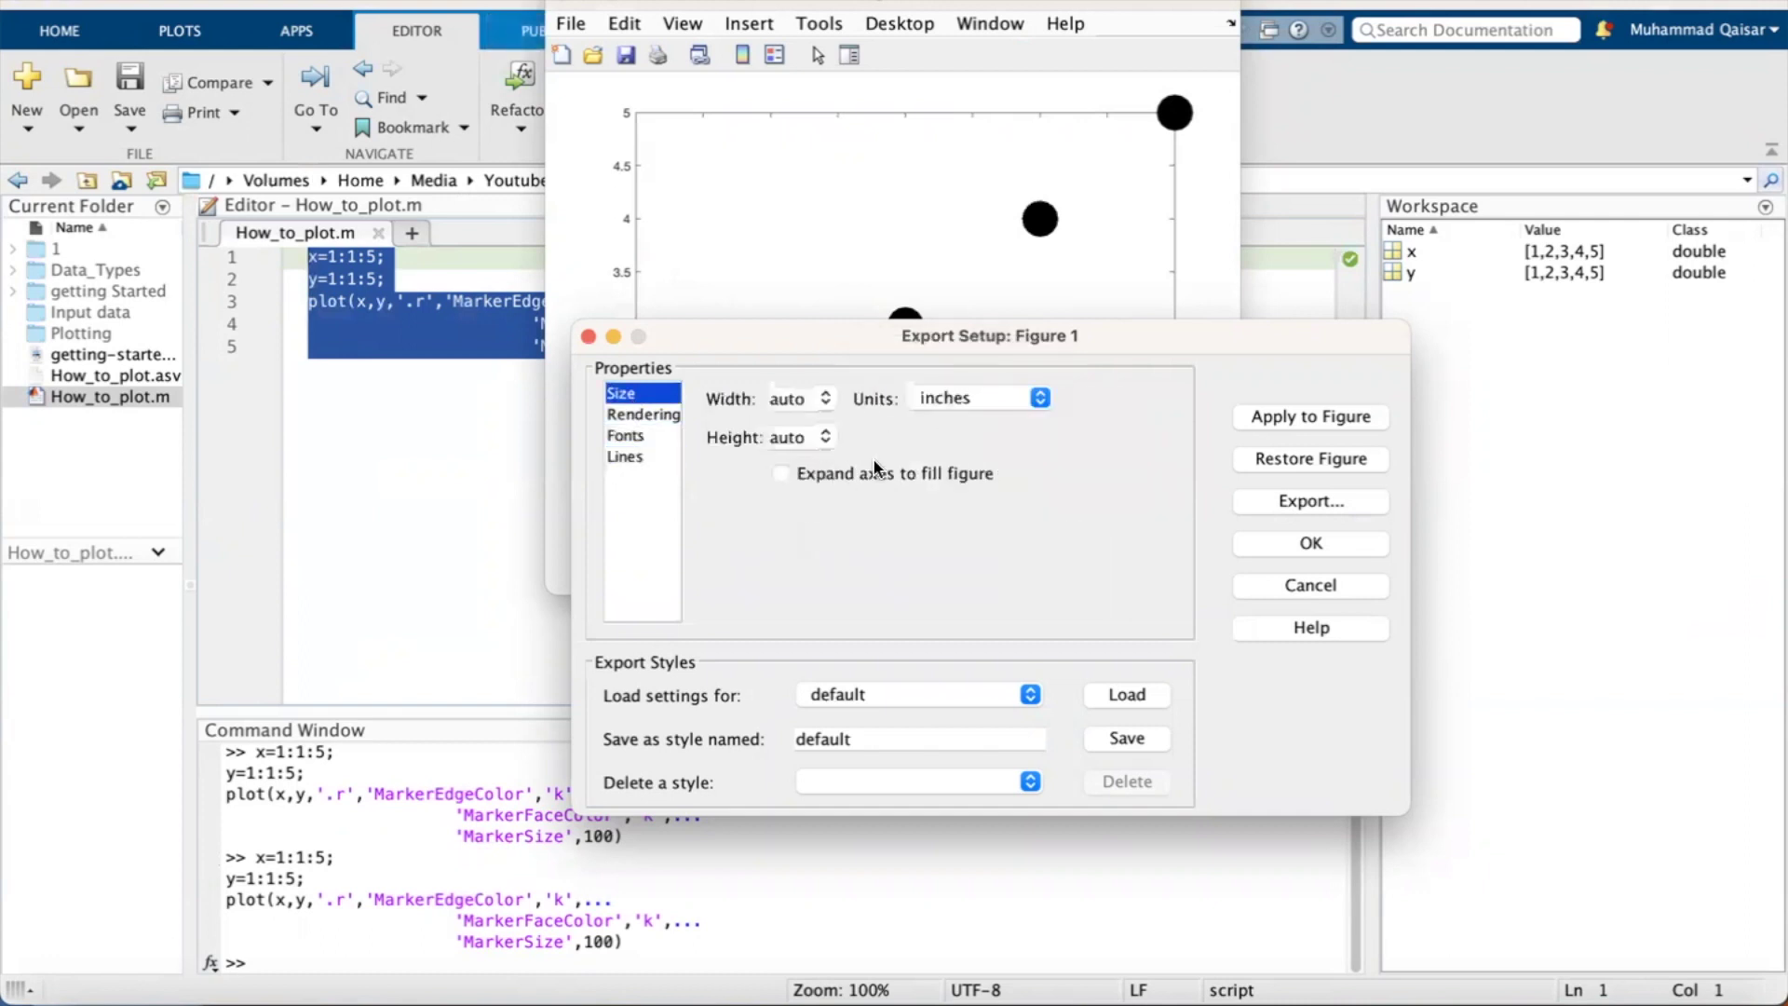